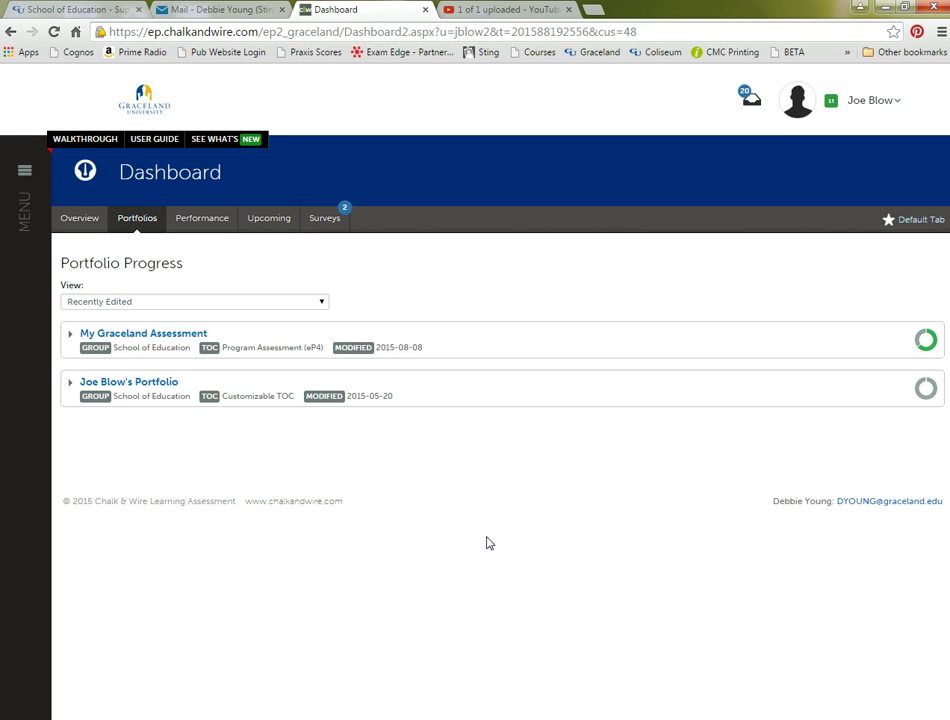
# Open the My Graceland Assessment portfolio and look through its table of contents.
pyautogui.click(424, 463)
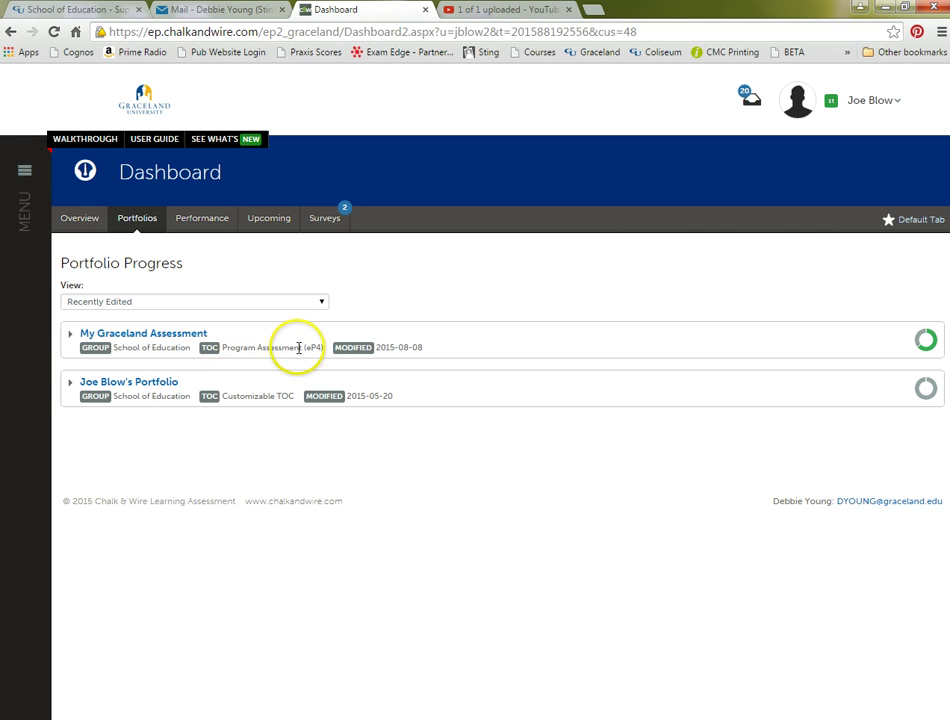
pyautogui.click(183, 336)
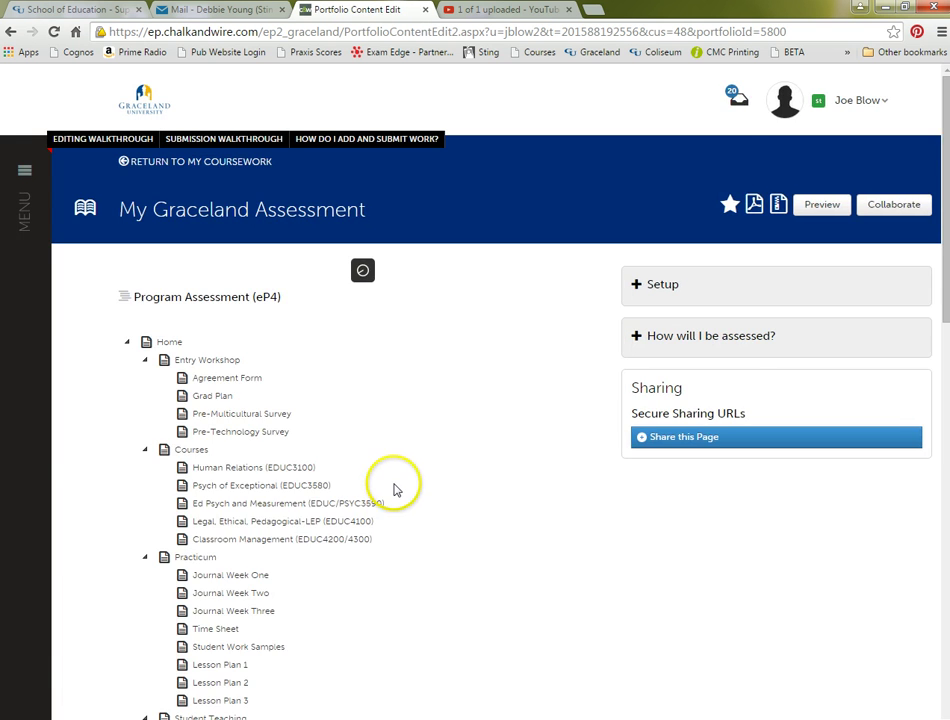
pyautogui.scroll(-9, 382, 420)
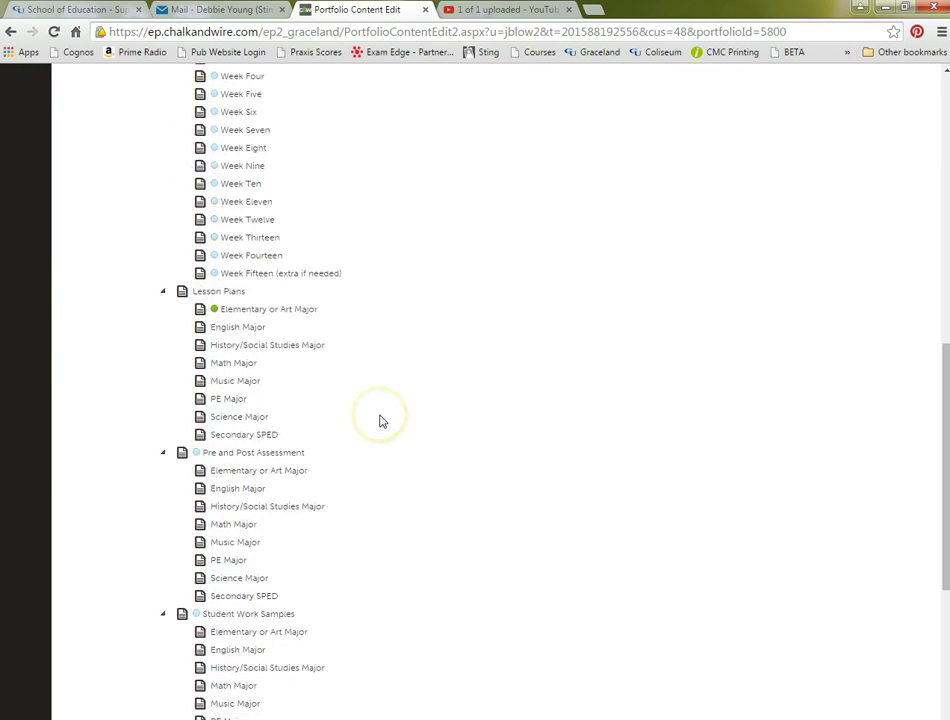
pyautogui.scroll(-5, 382, 421)
pyautogui.scroll(12, 380, 421)
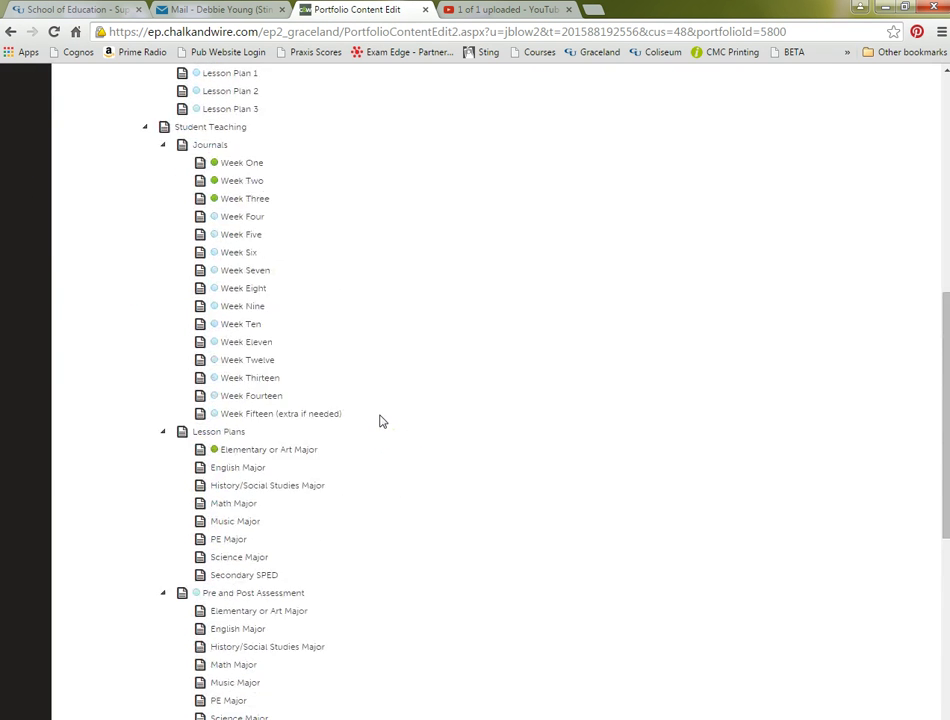
pyautogui.scroll(3, 381, 420)
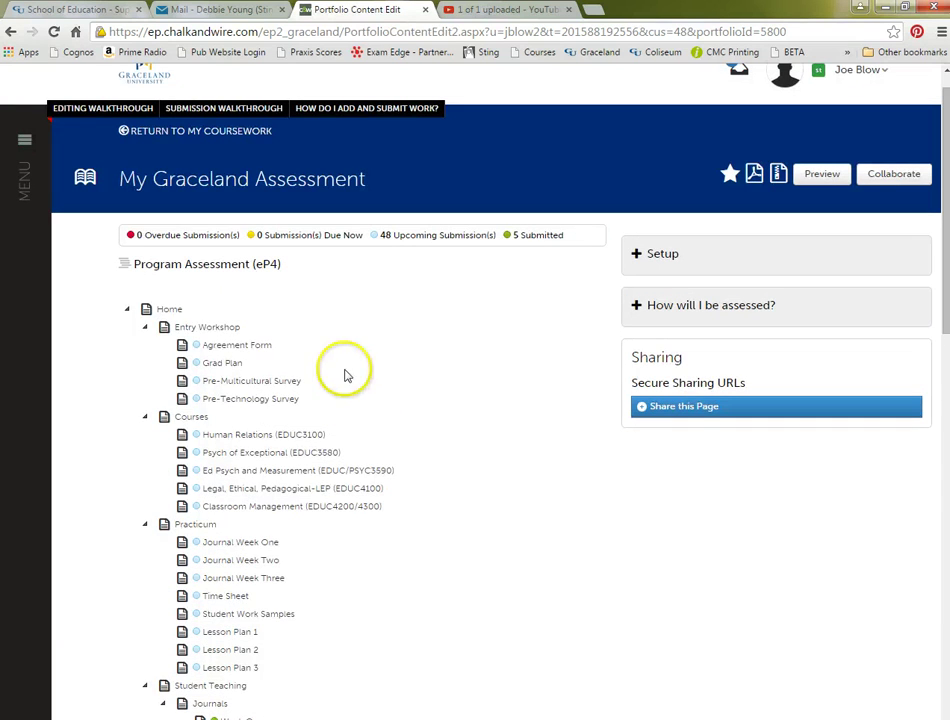
# Collapse the Entry Workshop, Courses and Practicum sections in the portfolio's table of contents.
pyautogui.click(148, 329)
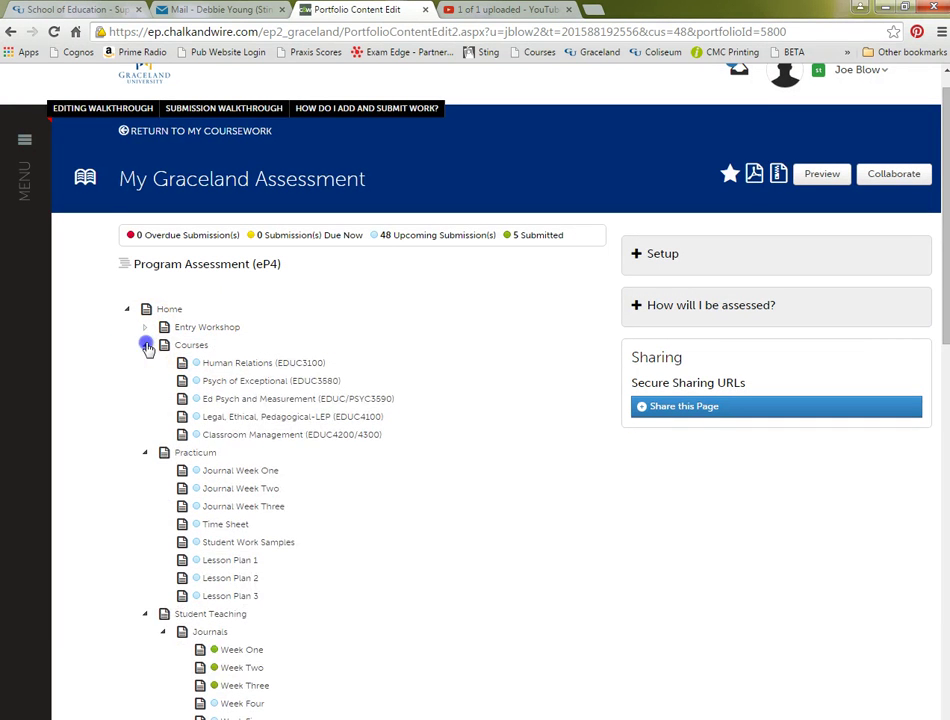
pyautogui.click(145, 344)
pyautogui.click(147, 363)
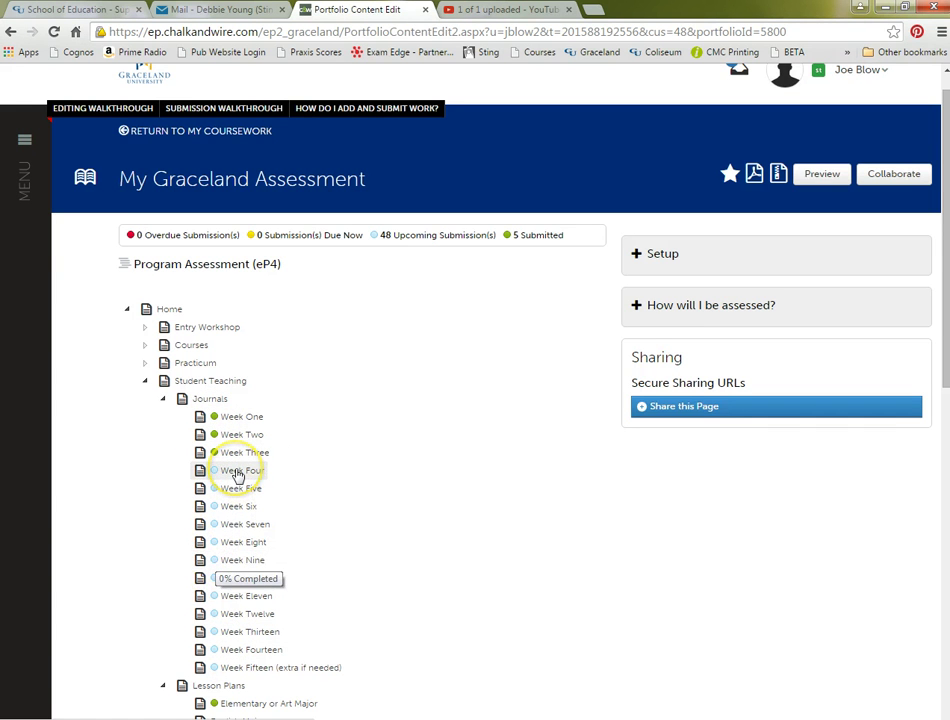
# Review the Student Teaching entries and open the Week Four journal page.
pyautogui.scroll(-3, 386, 596)
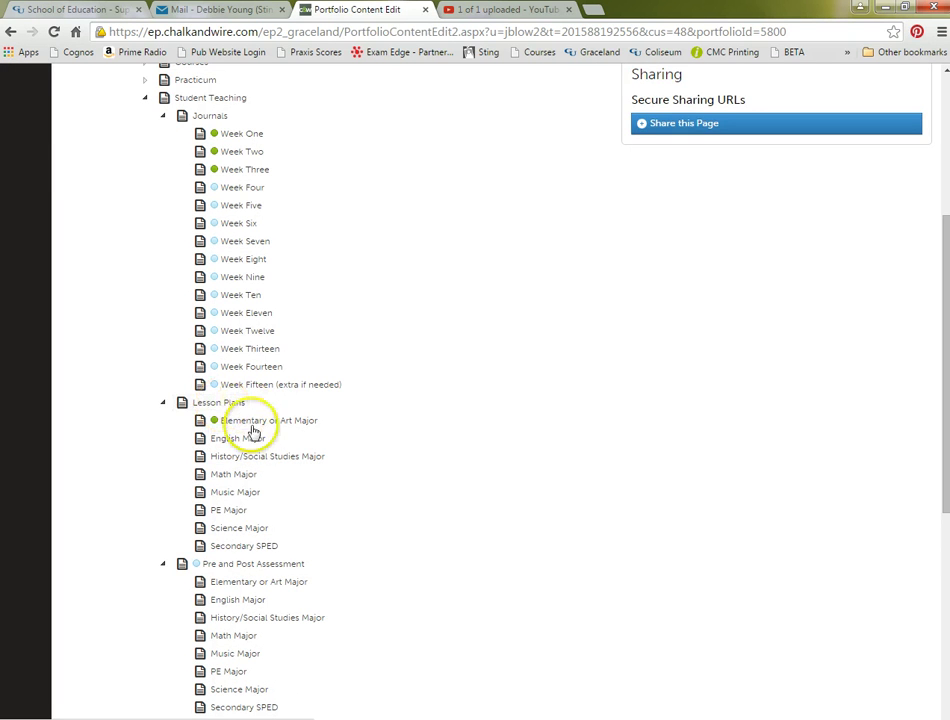
pyautogui.scroll(-2, 243, 571)
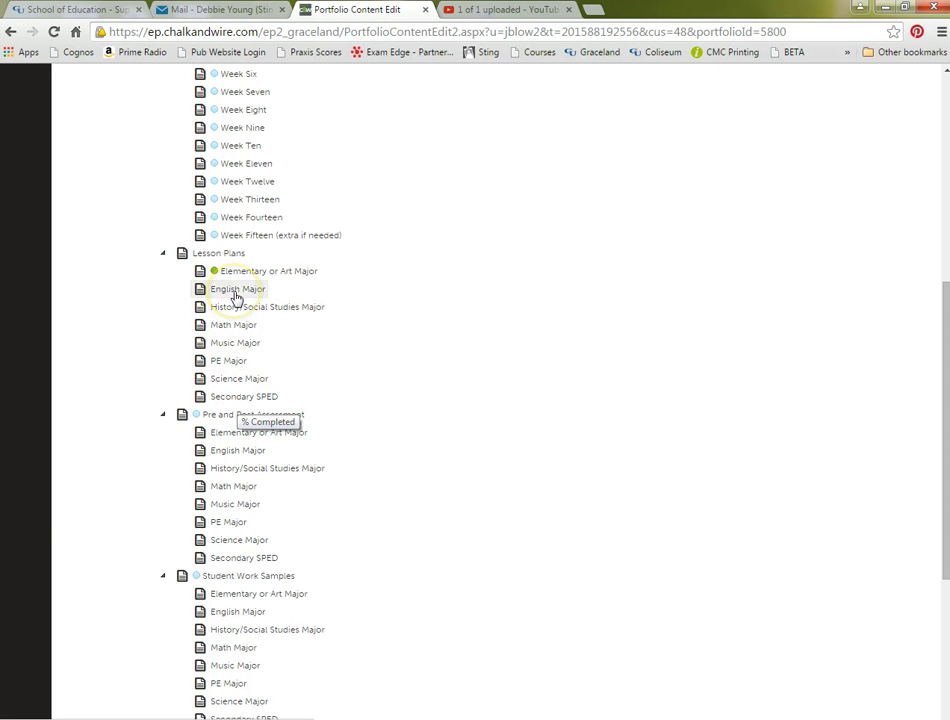
pyautogui.scroll(3, 251, 364)
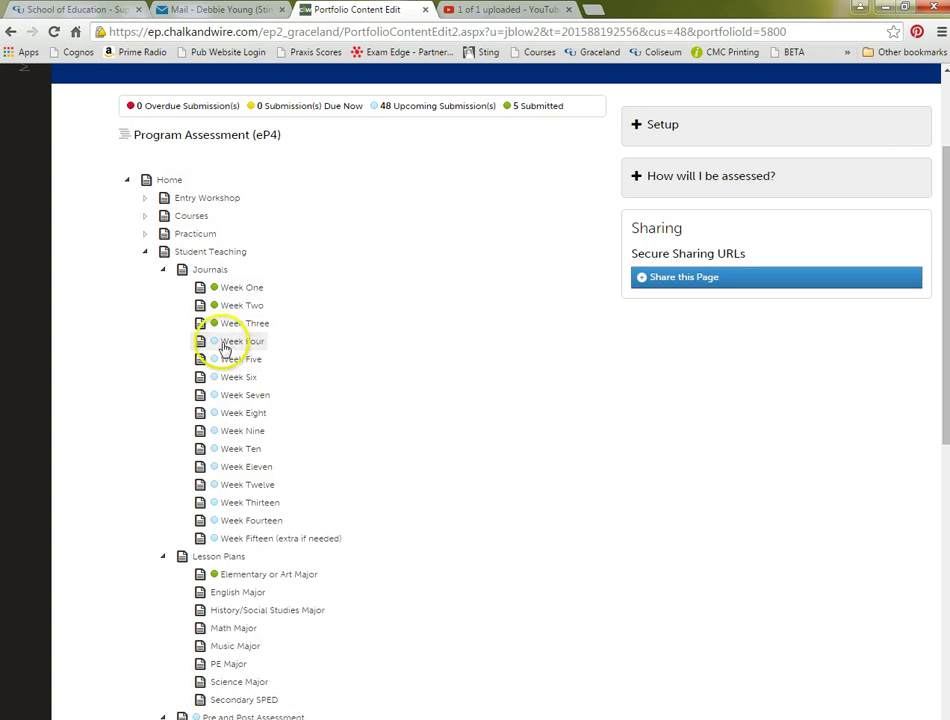
pyautogui.click(224, 345)
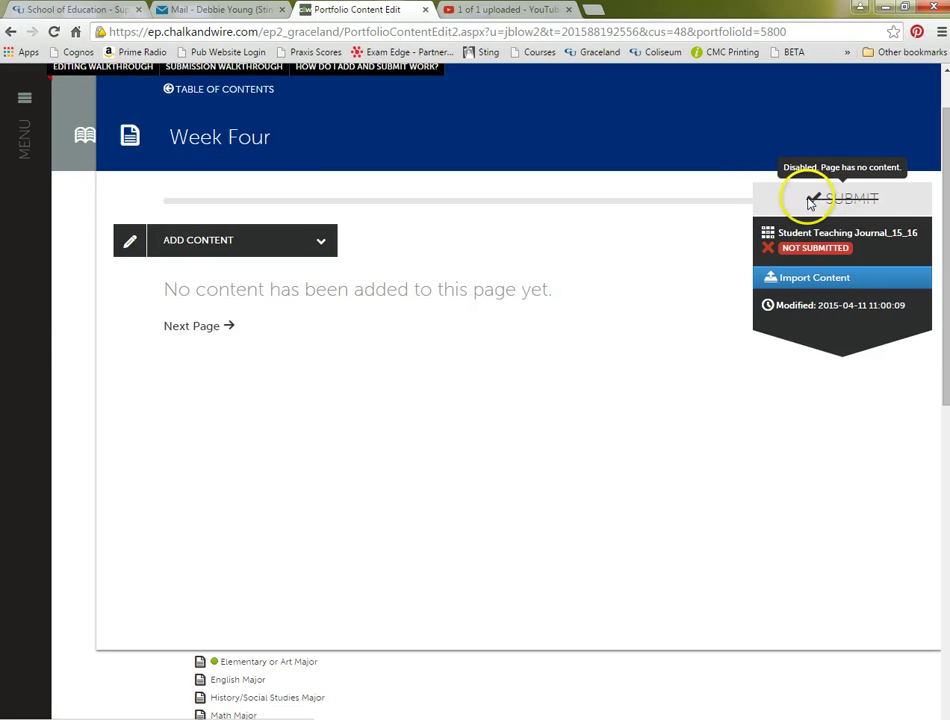
# Upload the file Example Two Journal.docx from the Example Portfolio folder as content of the Week Four page.
pyautogui.click(321, 244)
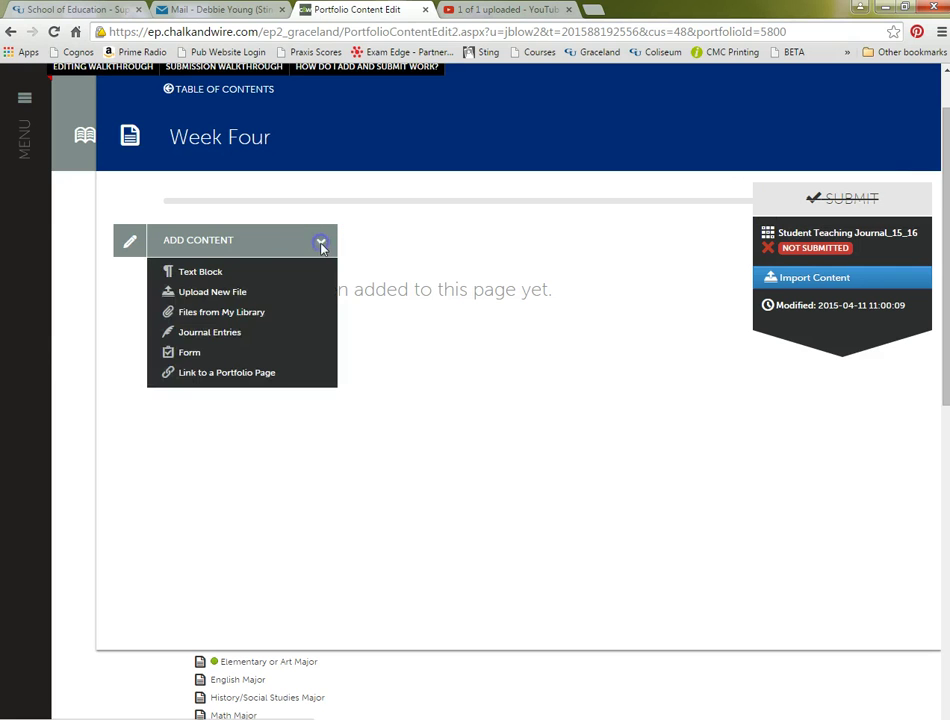
pyautogui.click(239, 294)
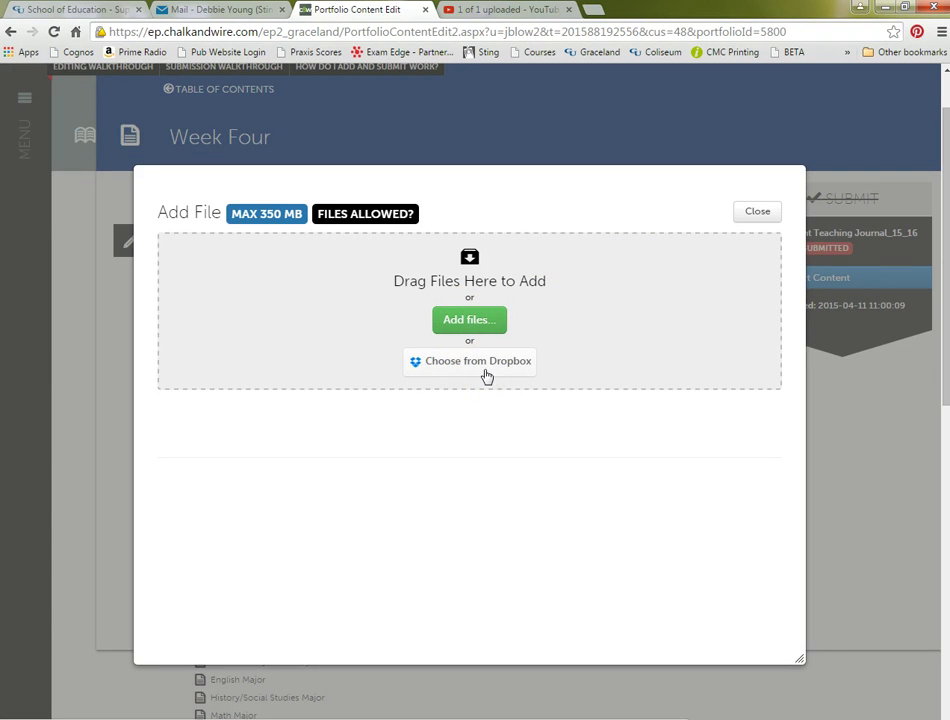
pyautogui.click(472, 323)
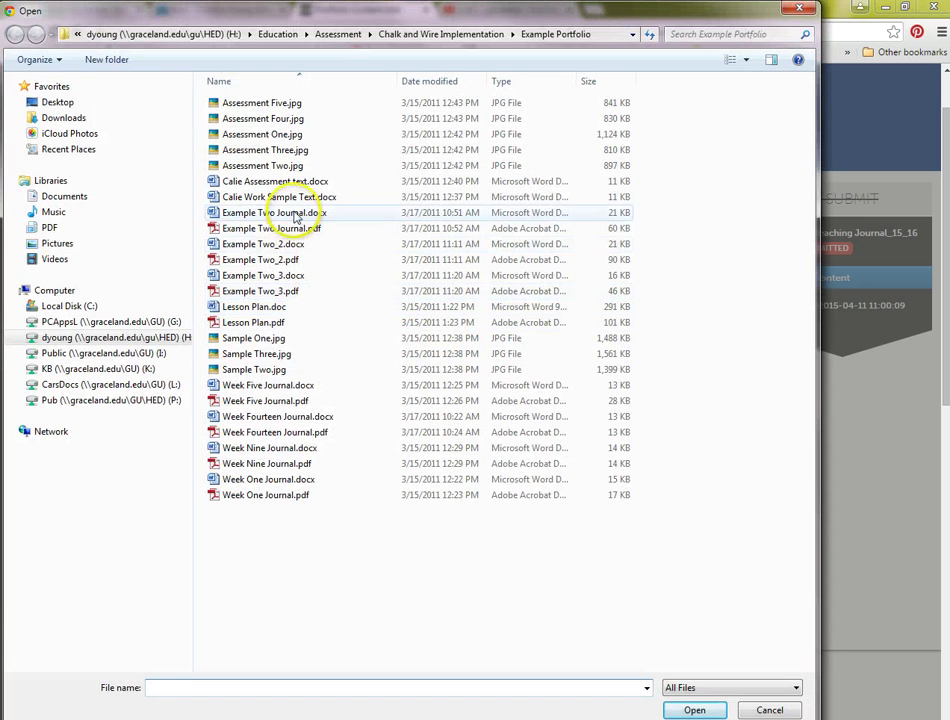
pyautogui.click(294, 213)
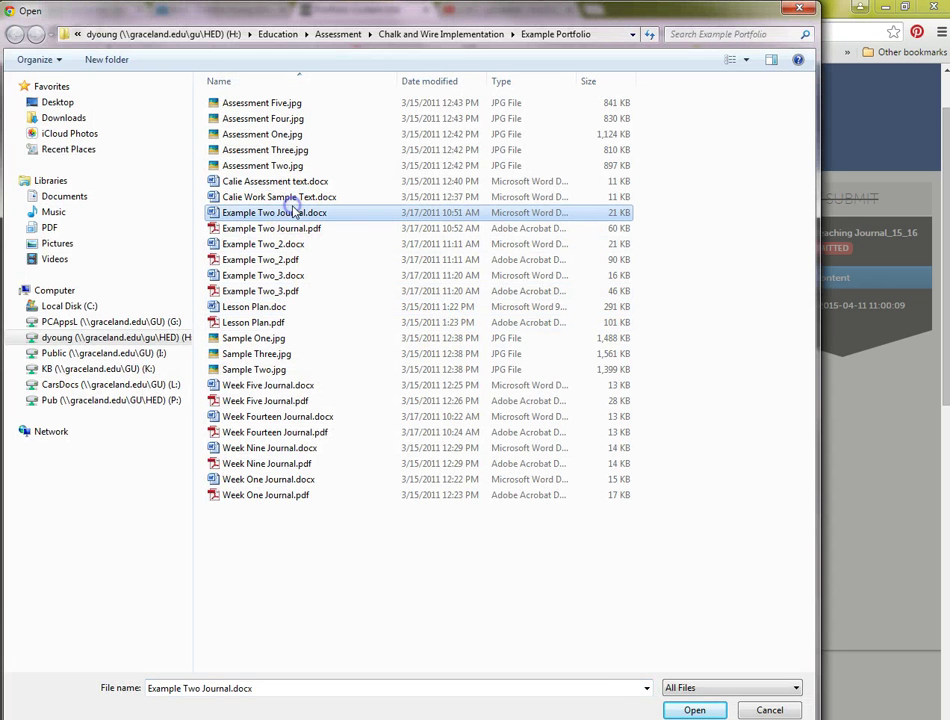
pyautogui.click(695, 710)
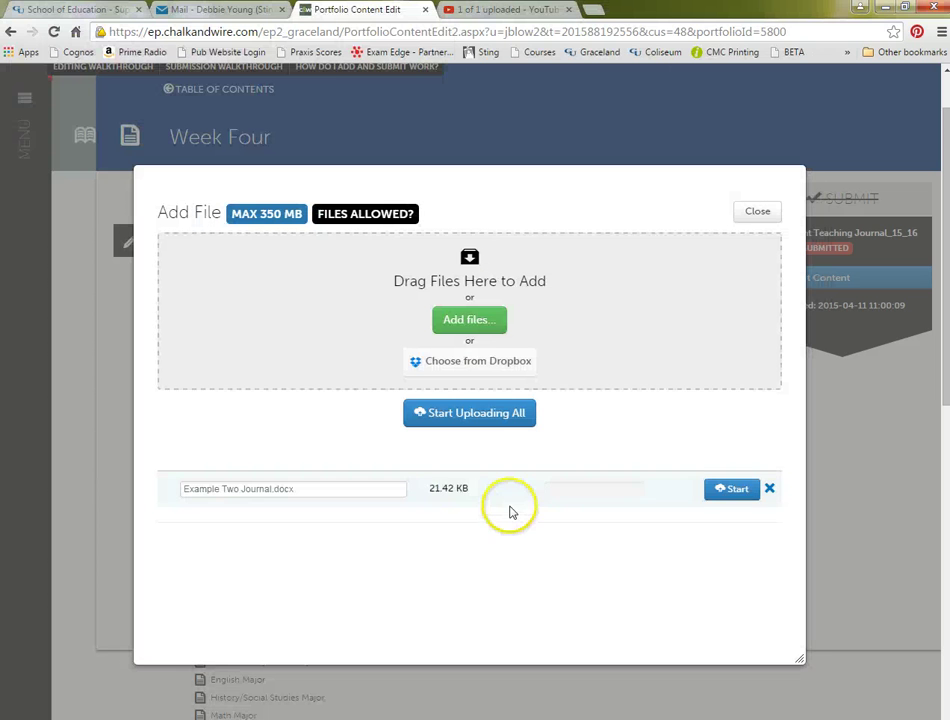
pyautogui.click(731, 489)
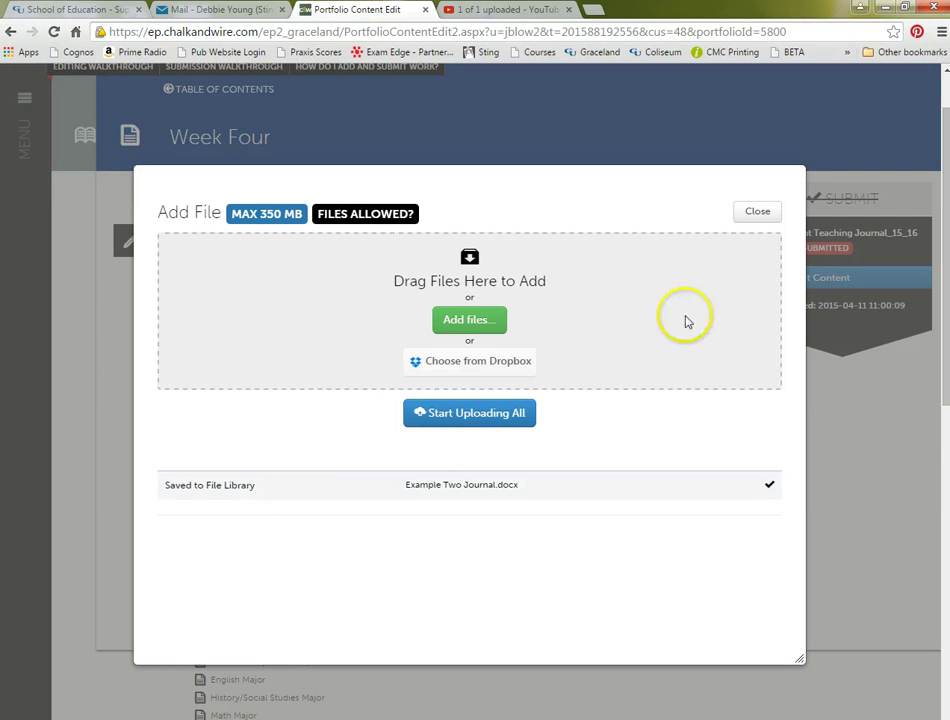
pyautogui.click(757, 214)
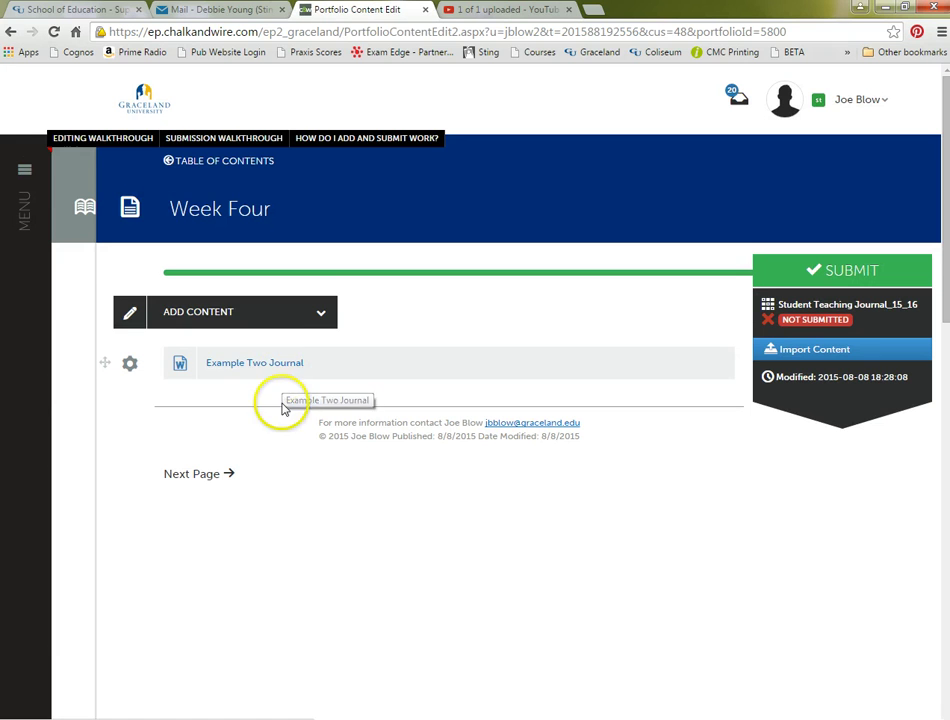
pyautogui.click(321, 313)
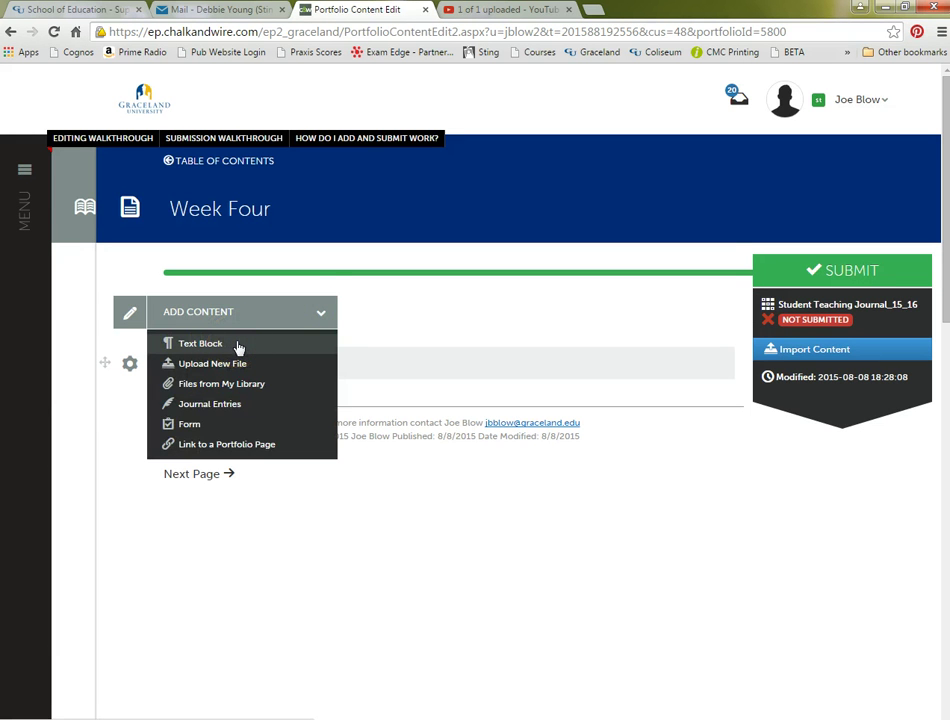
pyautogui.click(322, 513)
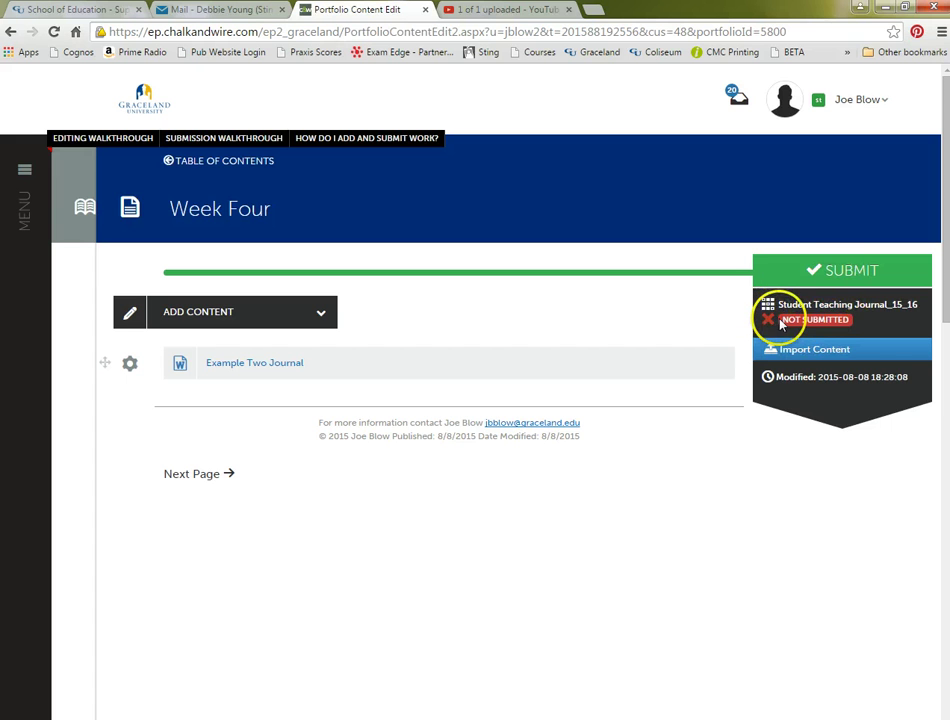
# Submit the Week Four page for the Student Teaching Journal_15_16 rubric, choosing the assessor by last name.
pyautogui.click(813, 276)
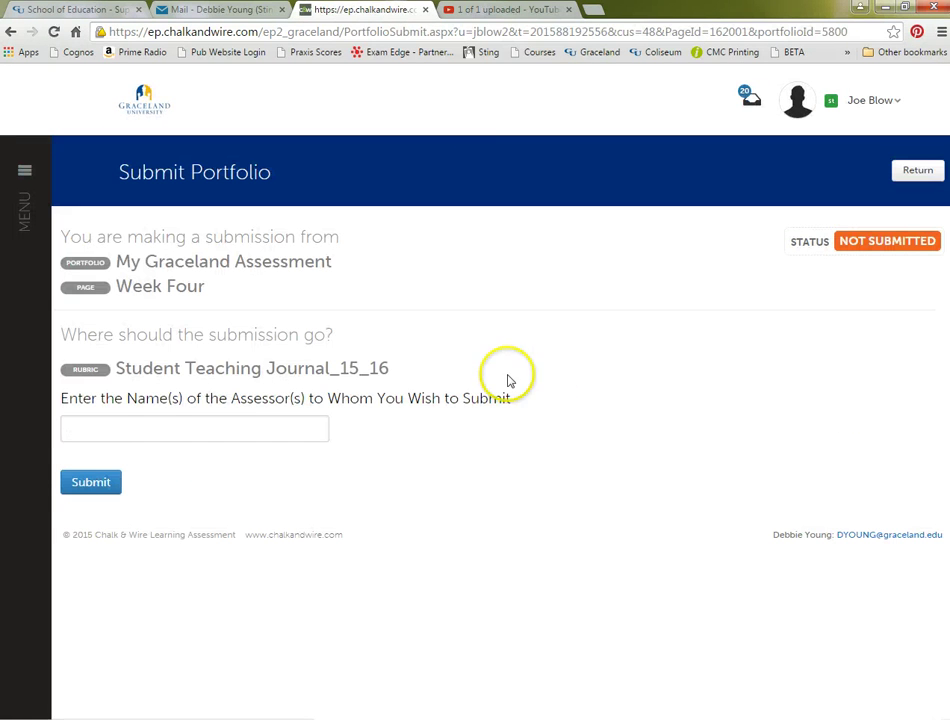
pyautogui.click(161, 431)
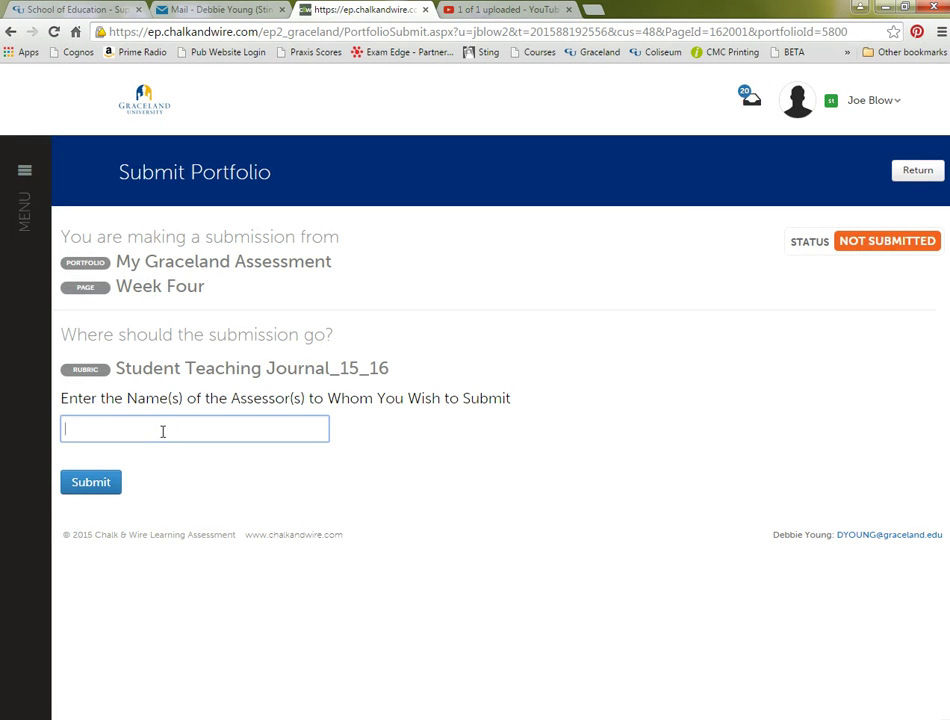
pyautogui.write('young')
pyautogui.click(129, 455)
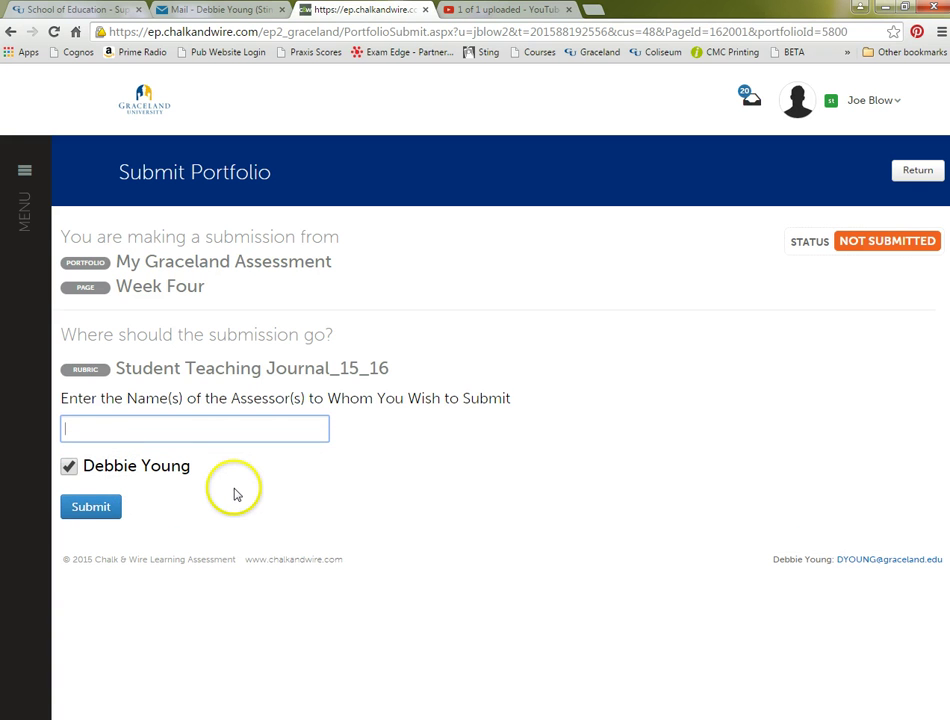
pyautogui.click(91, 508)
pyautogui.click(92, 508)
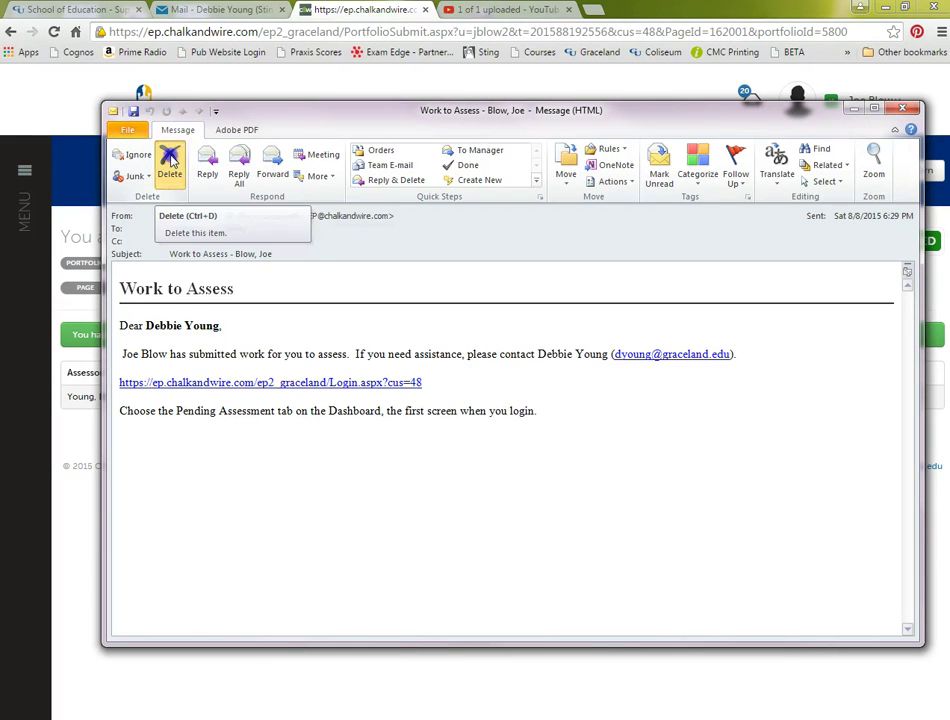
# Delete the Work to Assess notification e-mail and return from the submission summary to the Week Four page.
pyautogui.click(170, 160)
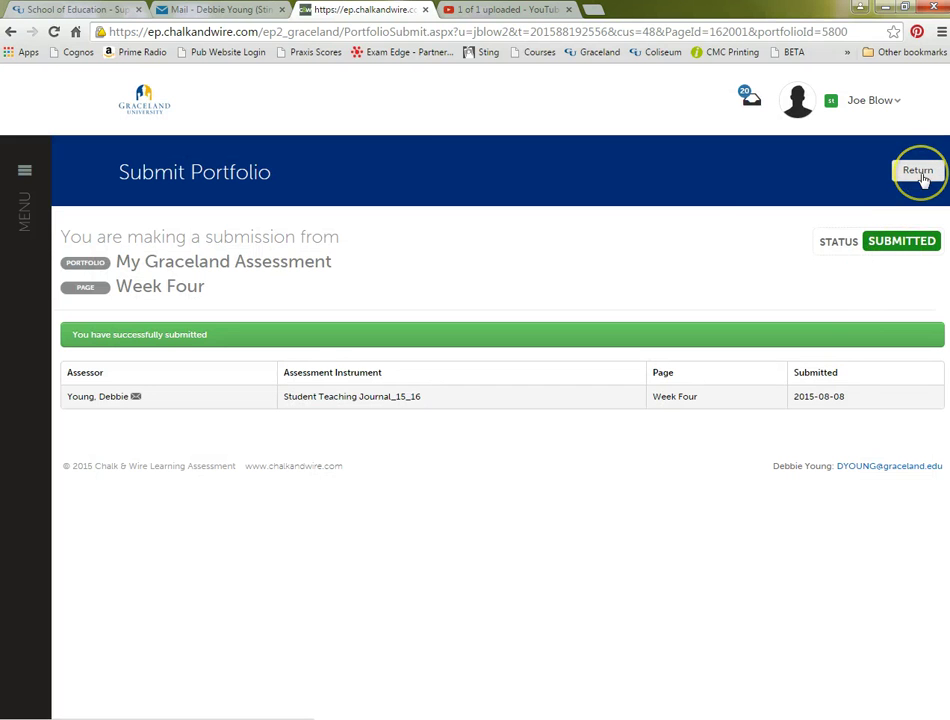
pyautogui.click(919, 173)
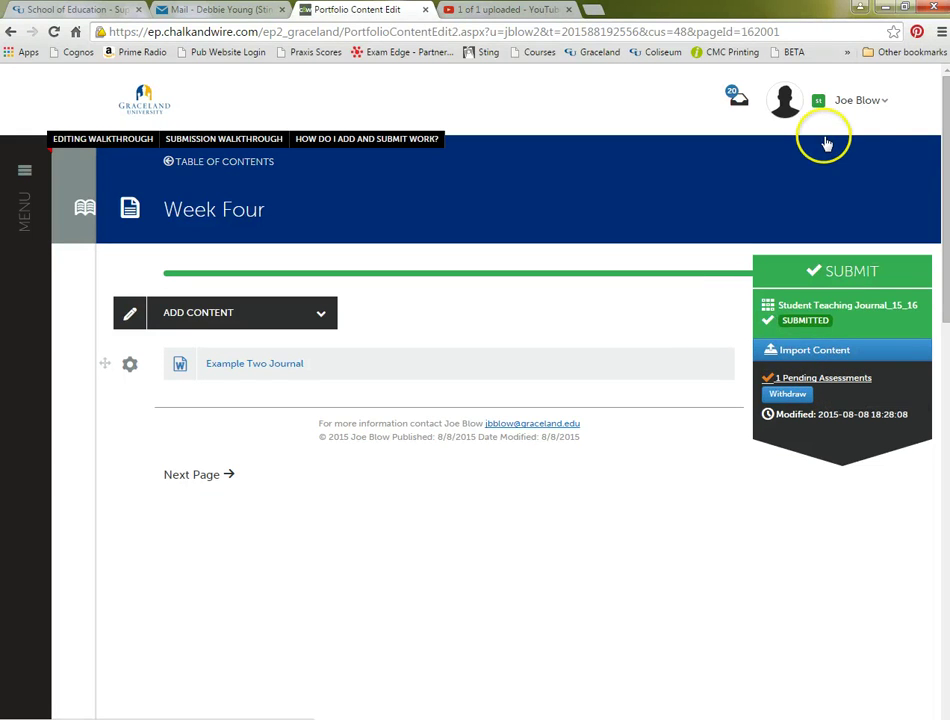
pyautogui.click(872, 103)
pyautogui.click(832, 179)
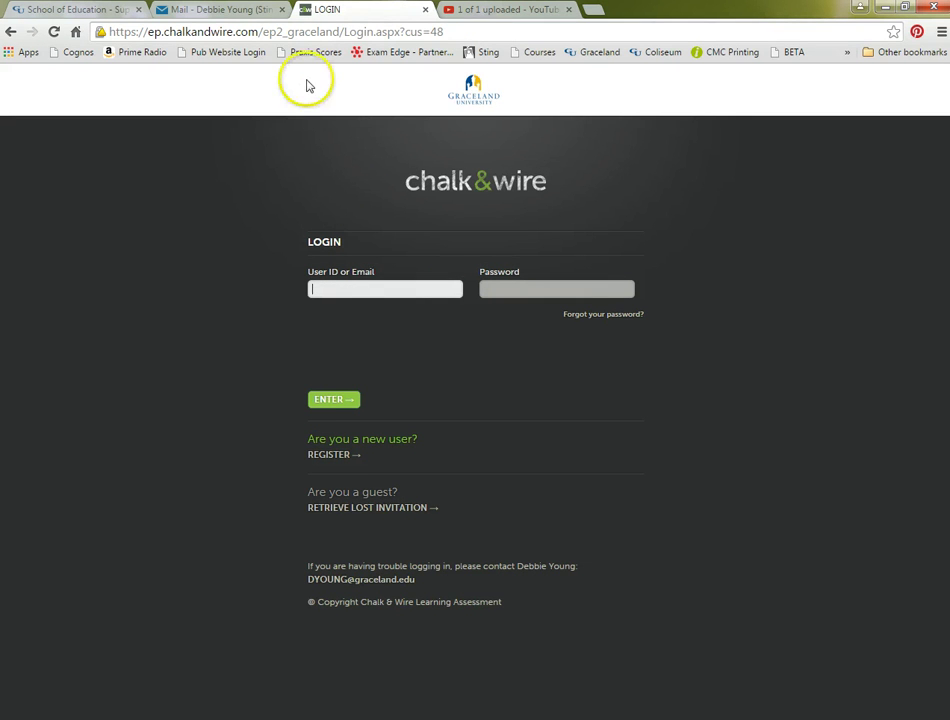
pyautogui.click(255, 35)
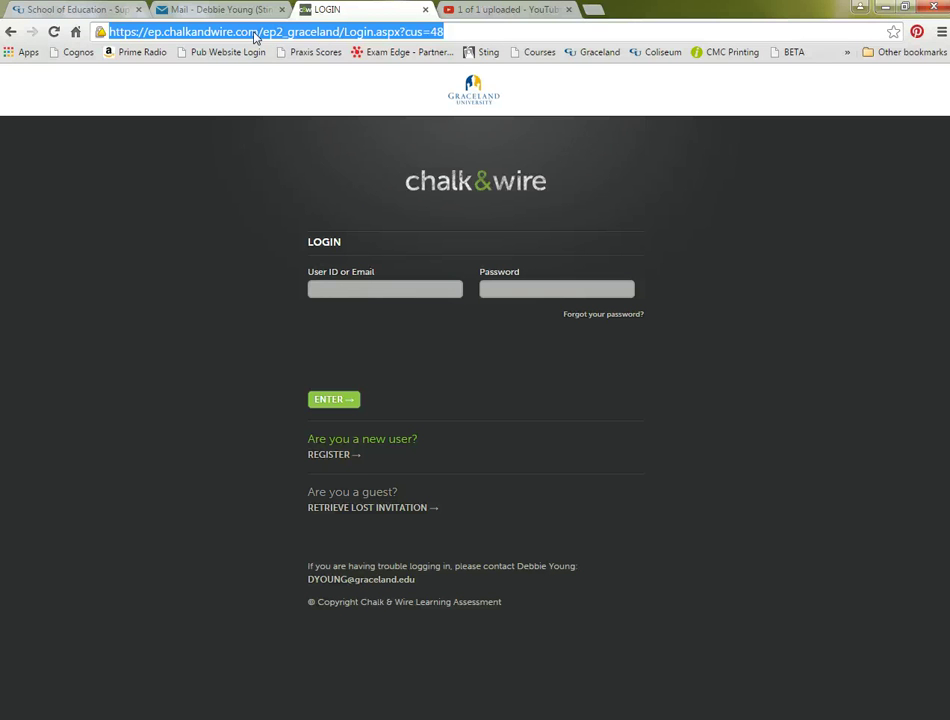
pyautogui.write('www.cha')
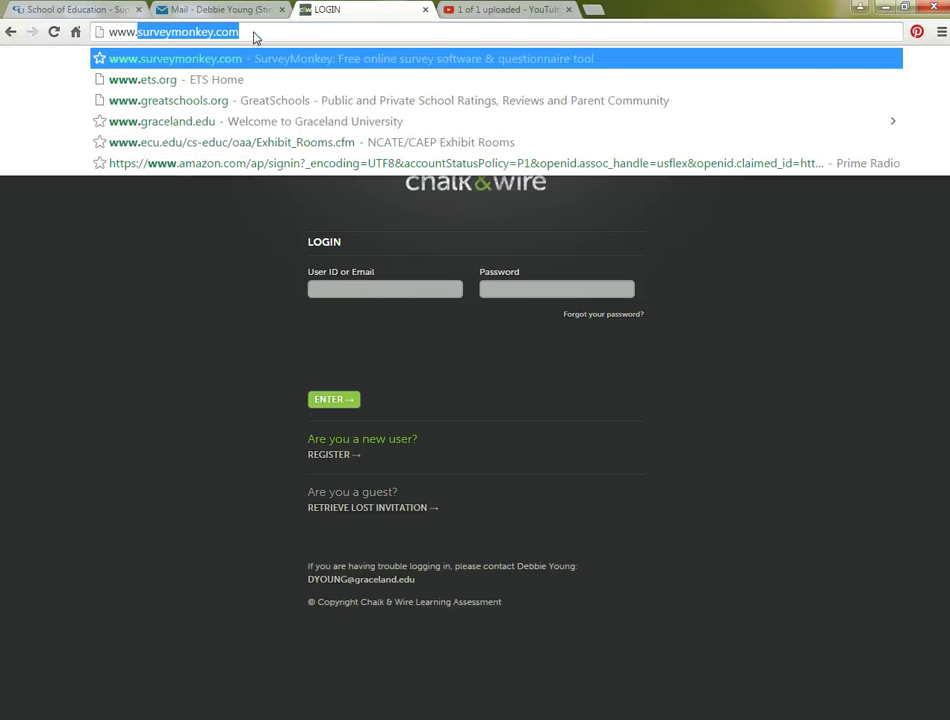
pyautogui.write('lkandwire')
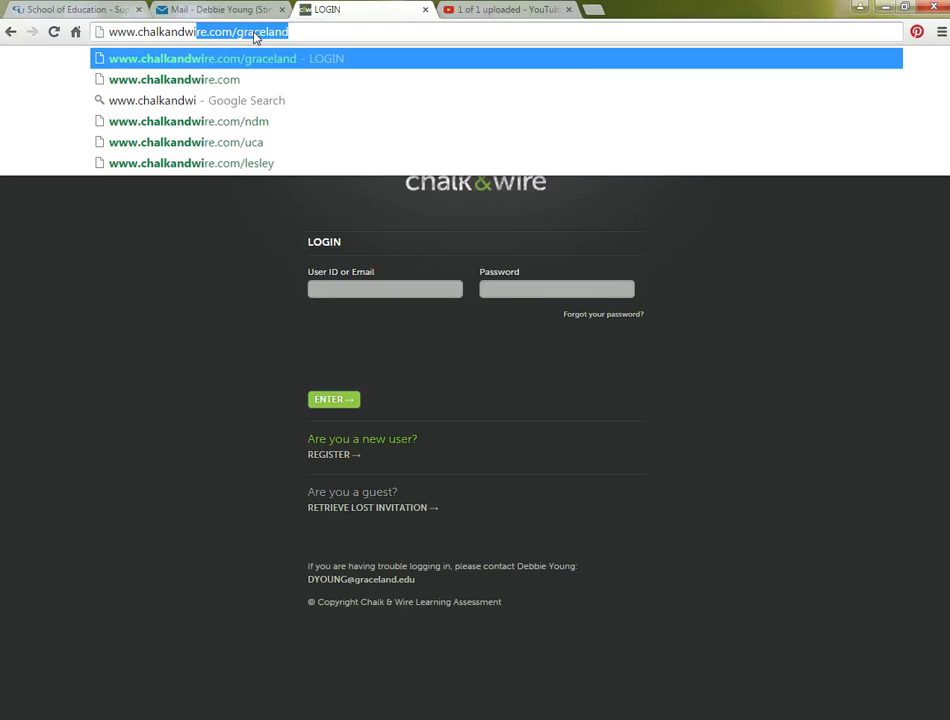
pyautogui.write('.com')
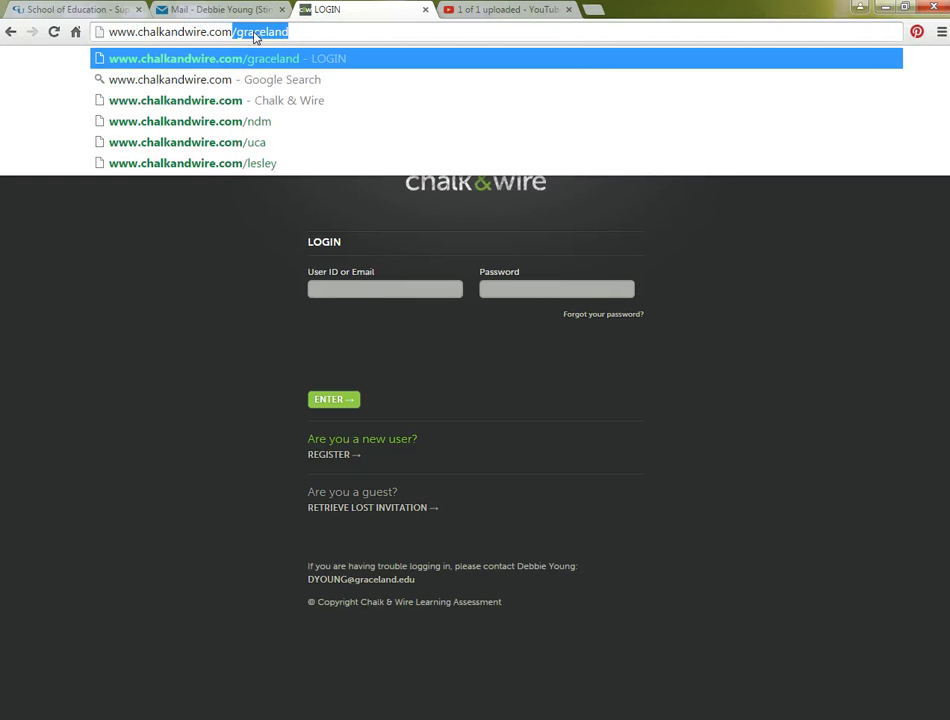
pyautogui.write('/graceland')
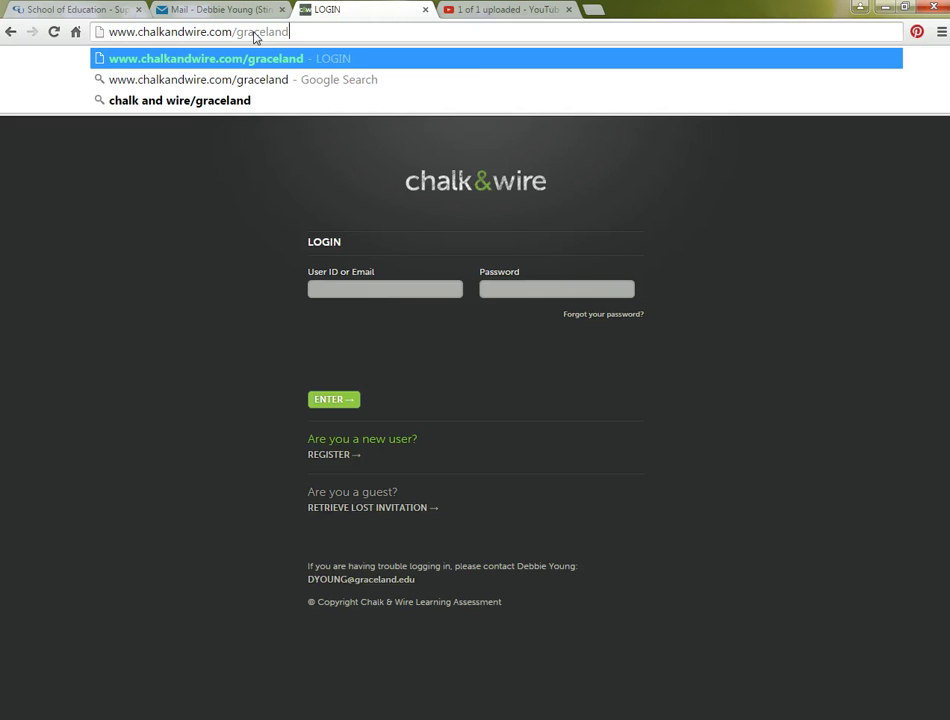
pyautogui.press('Return')
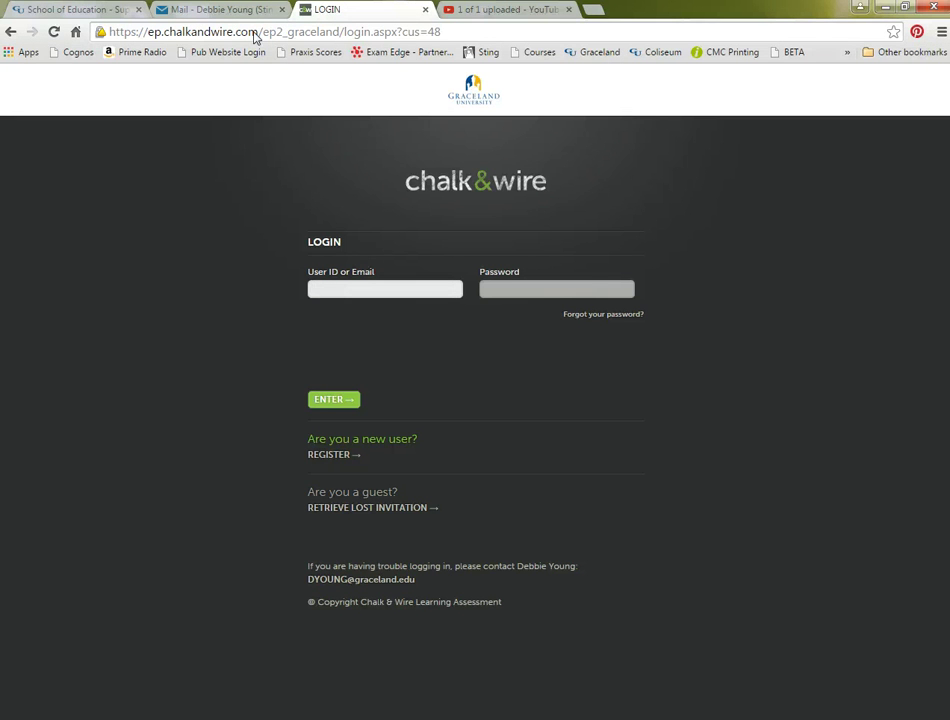
# Log in to the assessor account with its user ID and password.
pyautogui.click(329, 290)
pyautogui.press('Tab')
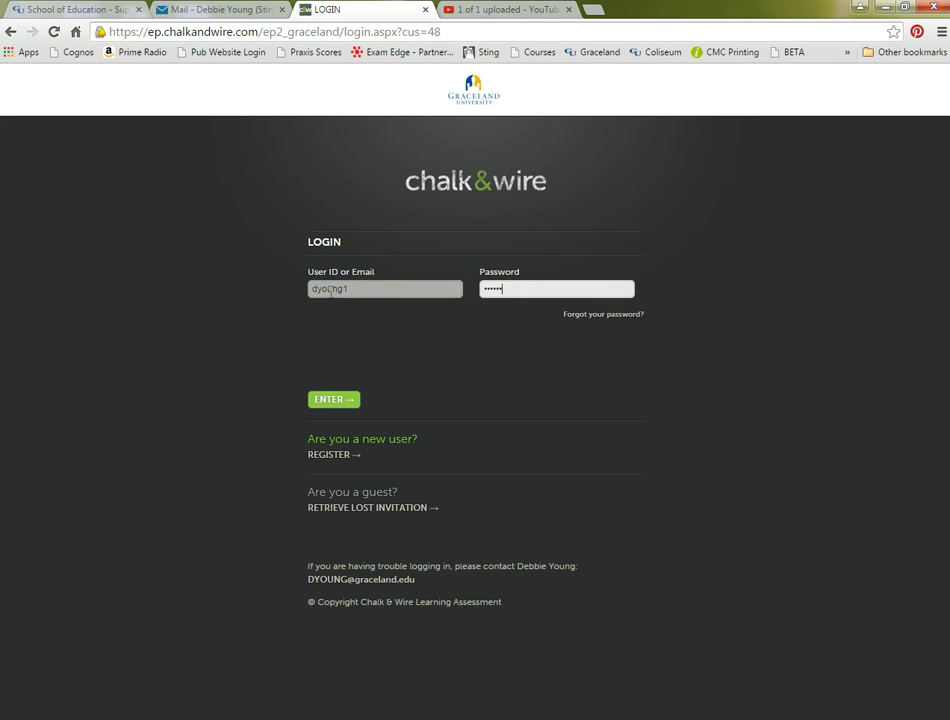
pyautogui.click(334, 401)
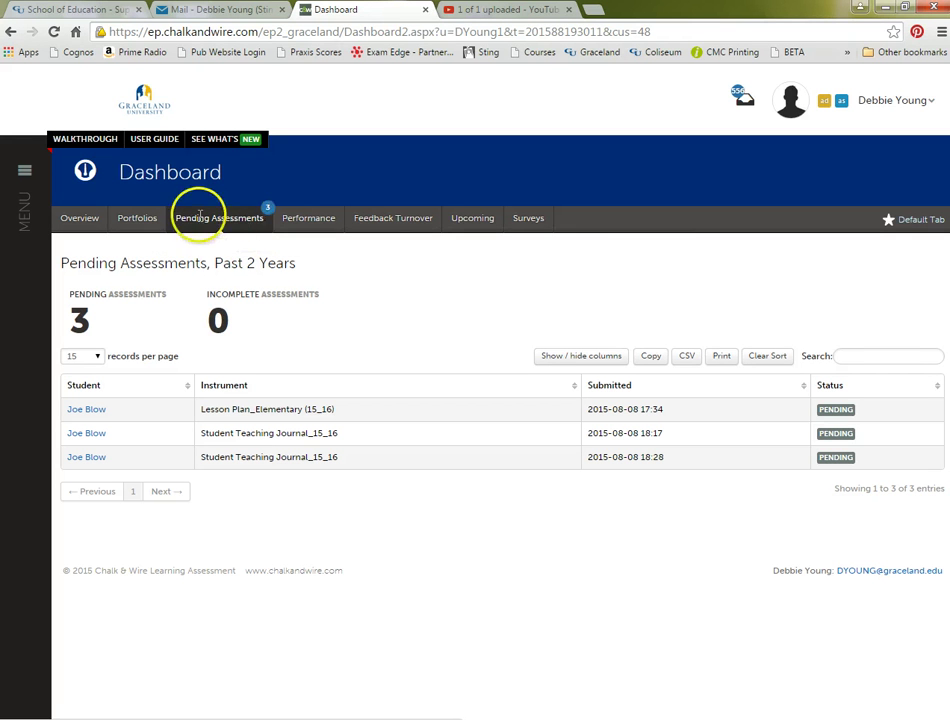
pyautogui.click(890, 224)
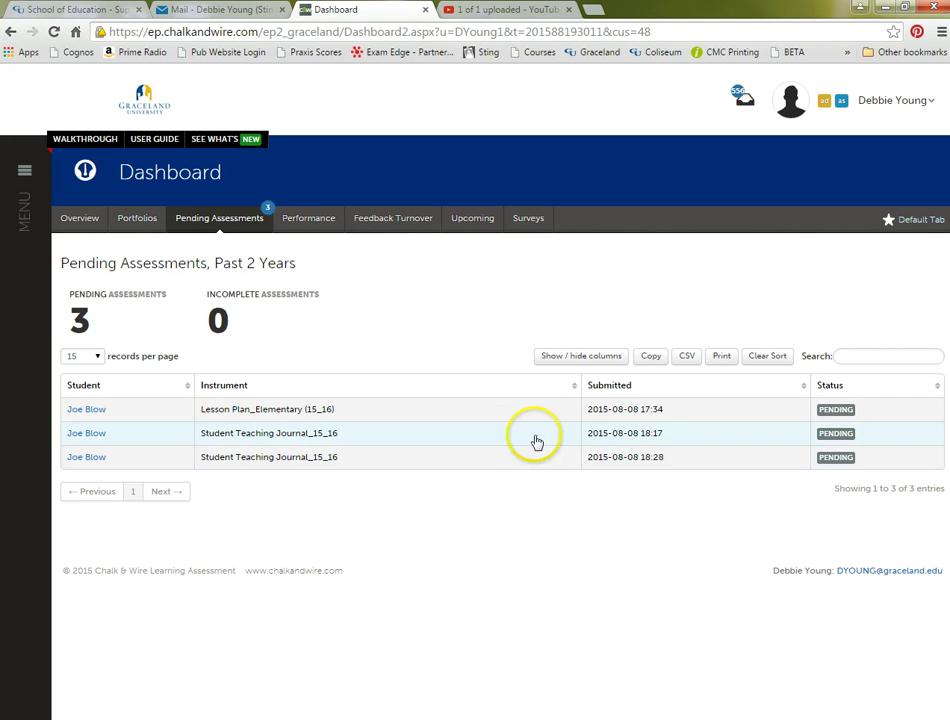
pyautogui.click(845, 435)
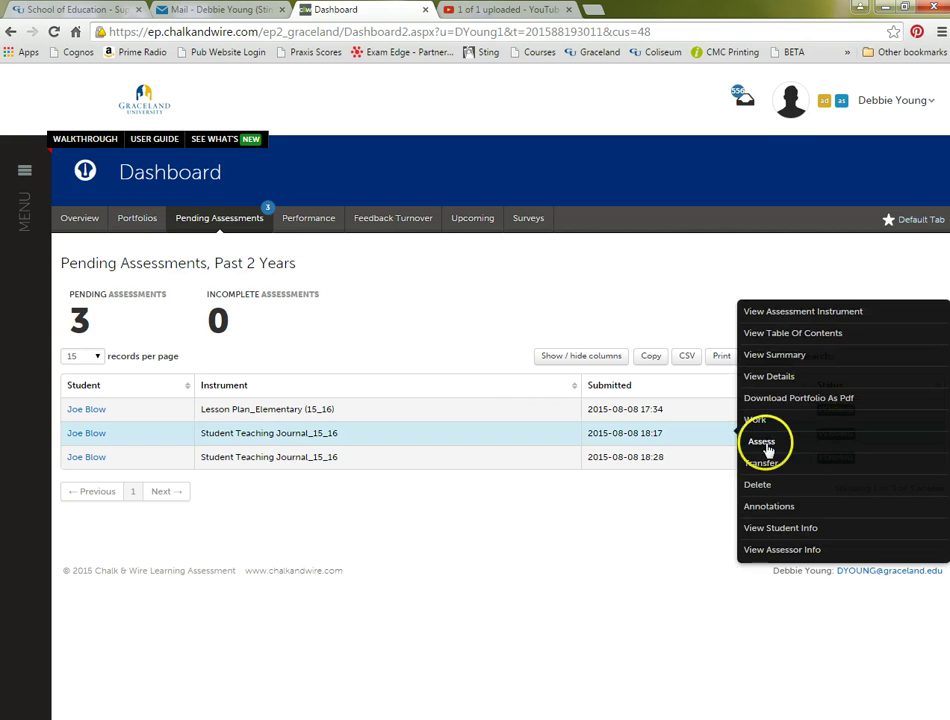
pyautogui.click(764, 446)
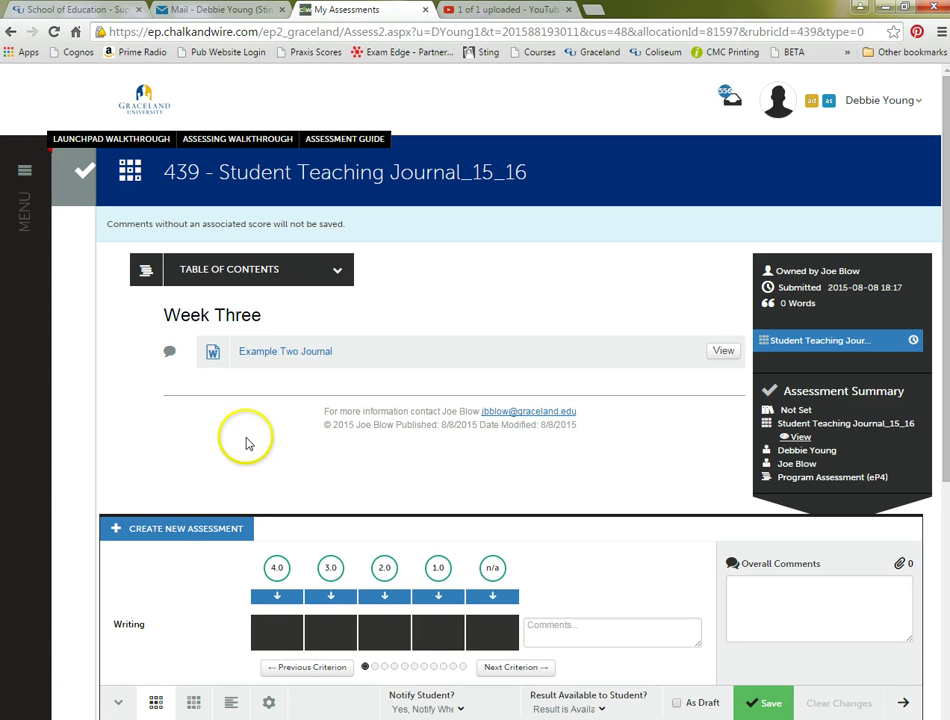
# Collapse the scoring rubric and open the Example Two Journal document on the Week Three page.
pyautogui.click(117, 705)
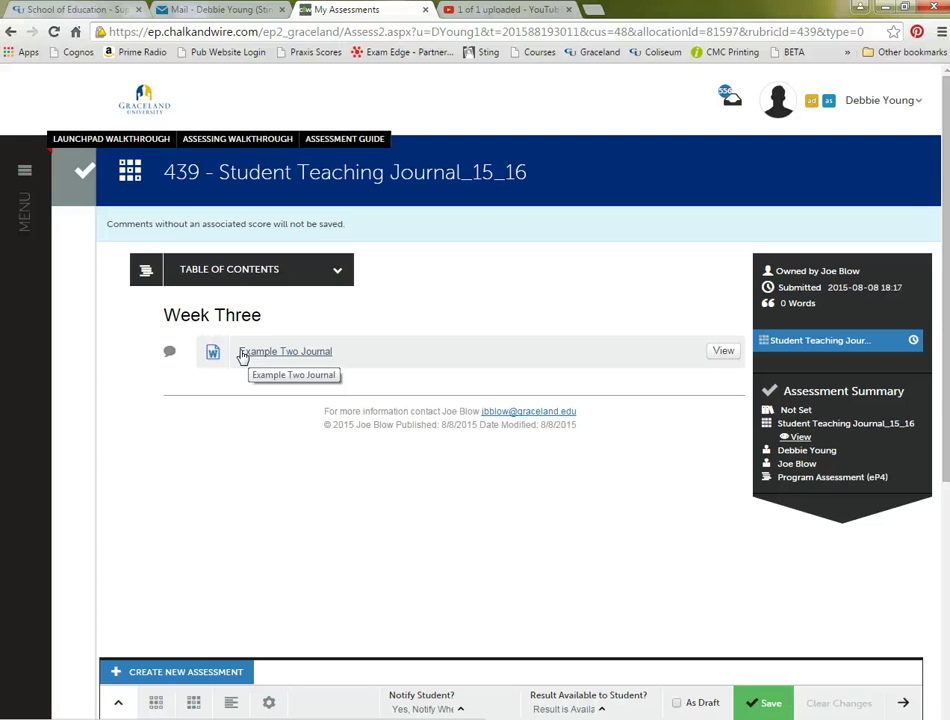
pyautogui.click(118, 703)
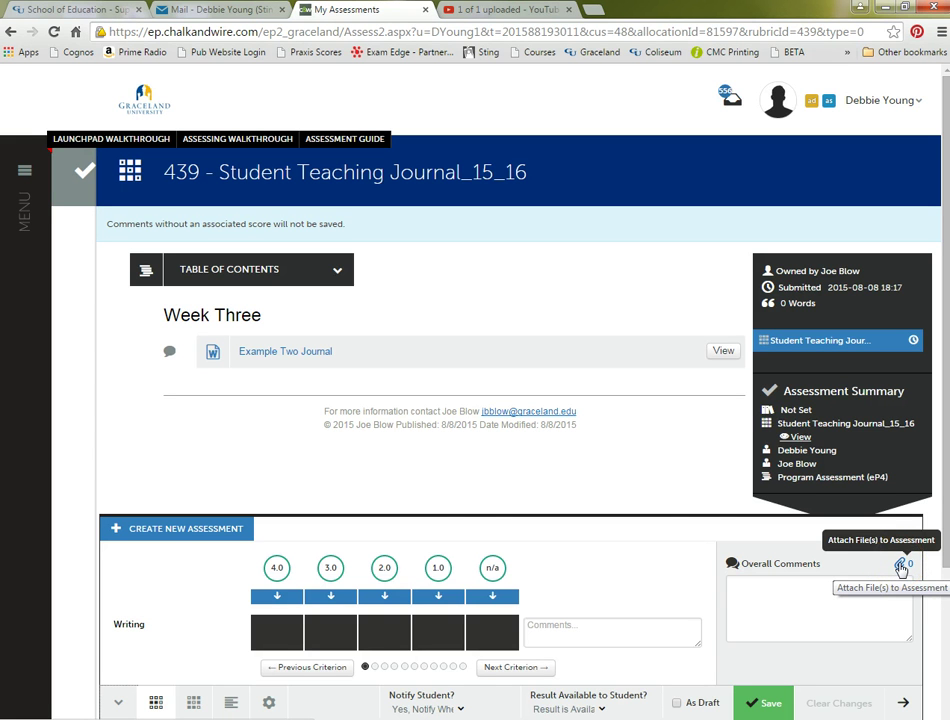
pyautogui.click(117, 707)
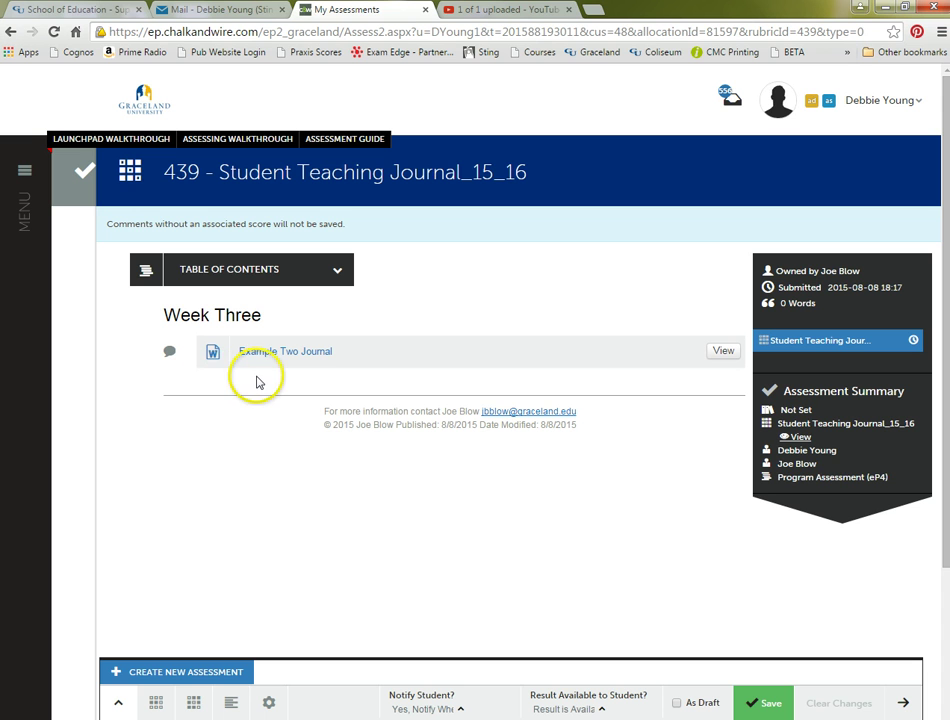
pyautogui.click(723, 353)
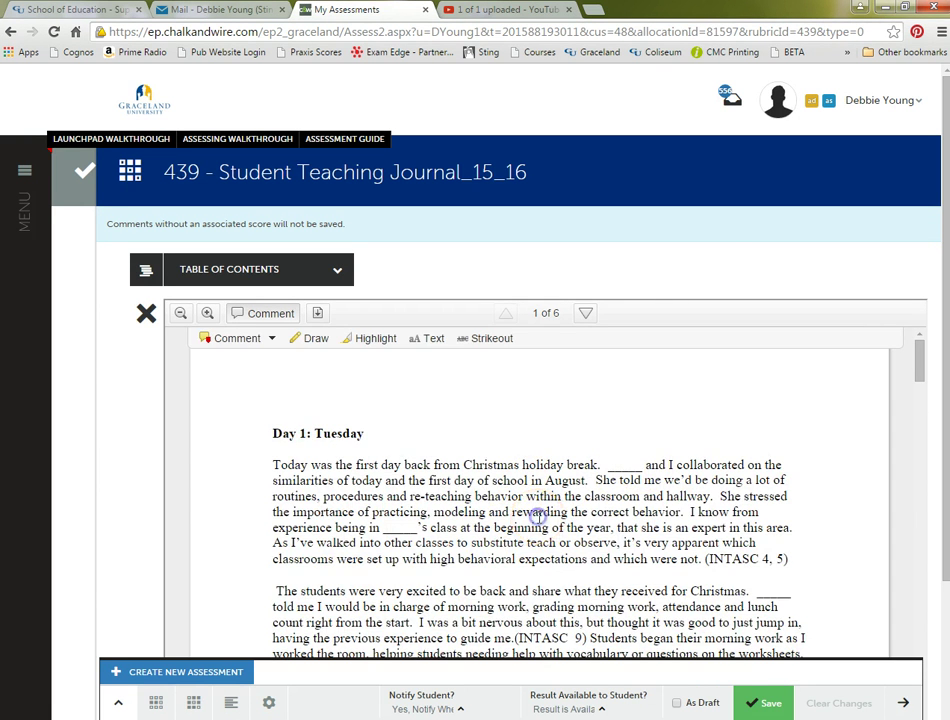
# Add a point comment beside the end of the first paragraph reading "Good reflection on the standard. Next time include . . .".
pyautogui.click(271, 338)
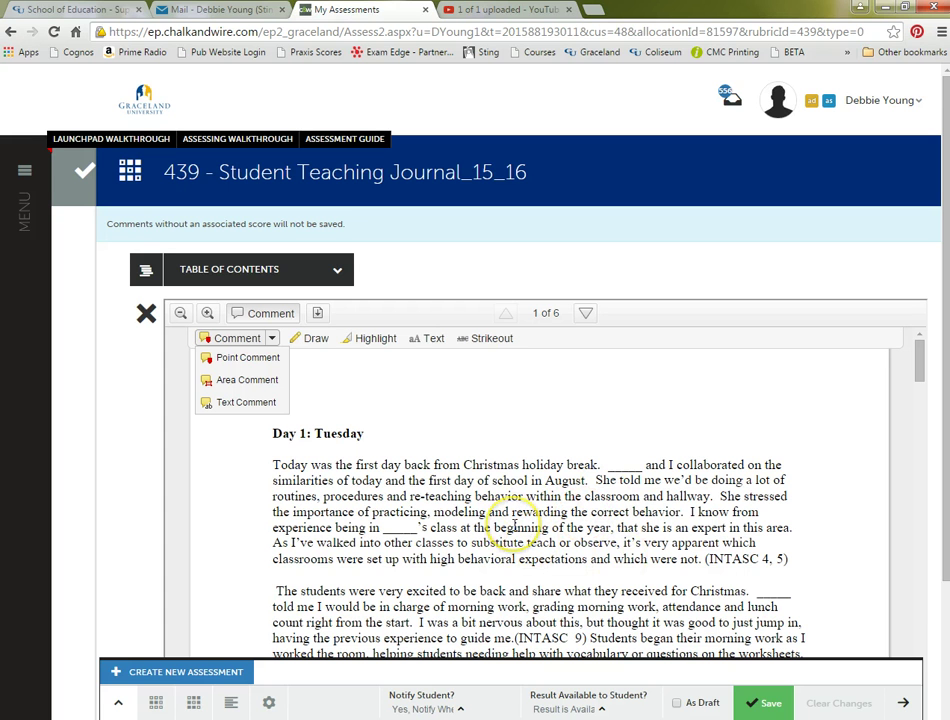
pyautogui.click(250, 358)
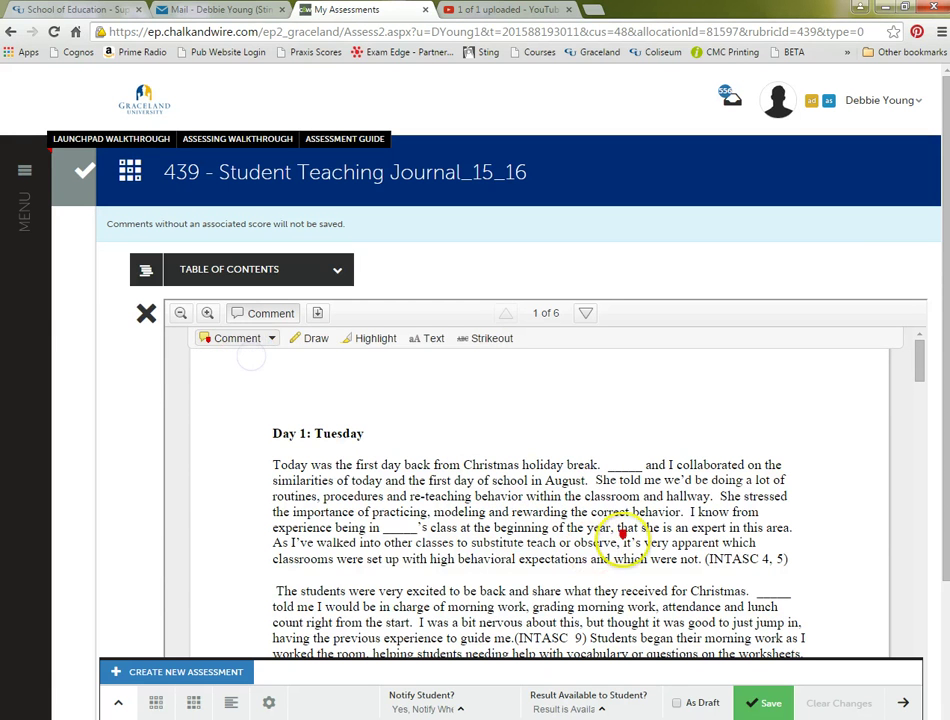
pyautogui.click(800, 548)
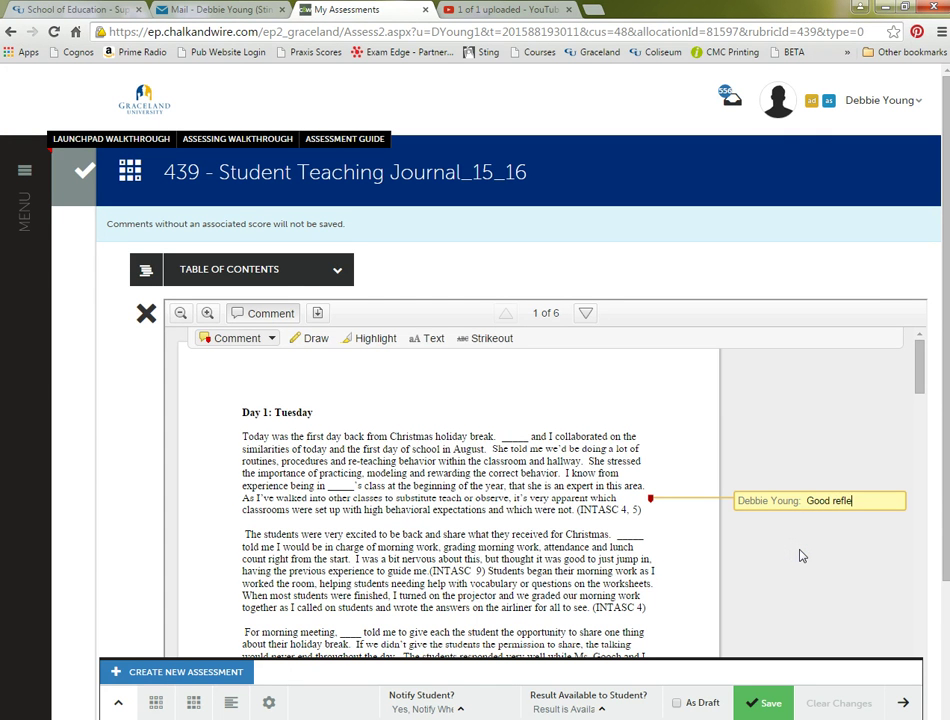
pyautogui.write('Good reflection on the standard. Next time include . . .')
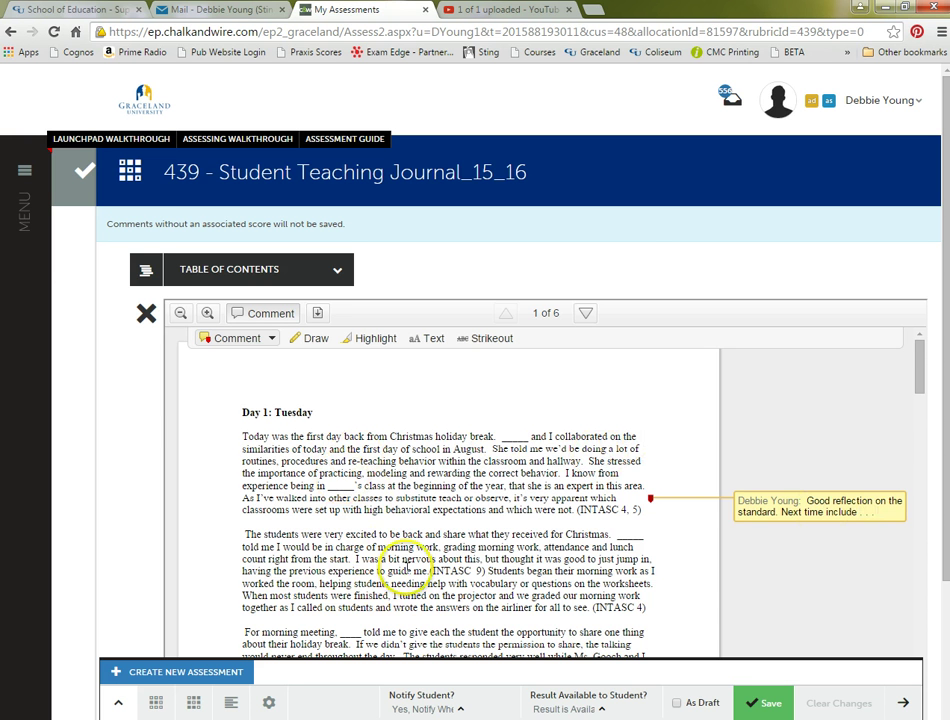
# Close the annotated journal document and expand the scoring rubric again.
pyautogui.scroll(-2, 408, 568)
pyautogui.scroll(-1, 408, 568)
pyautogui.scroll(3, 390, 520)
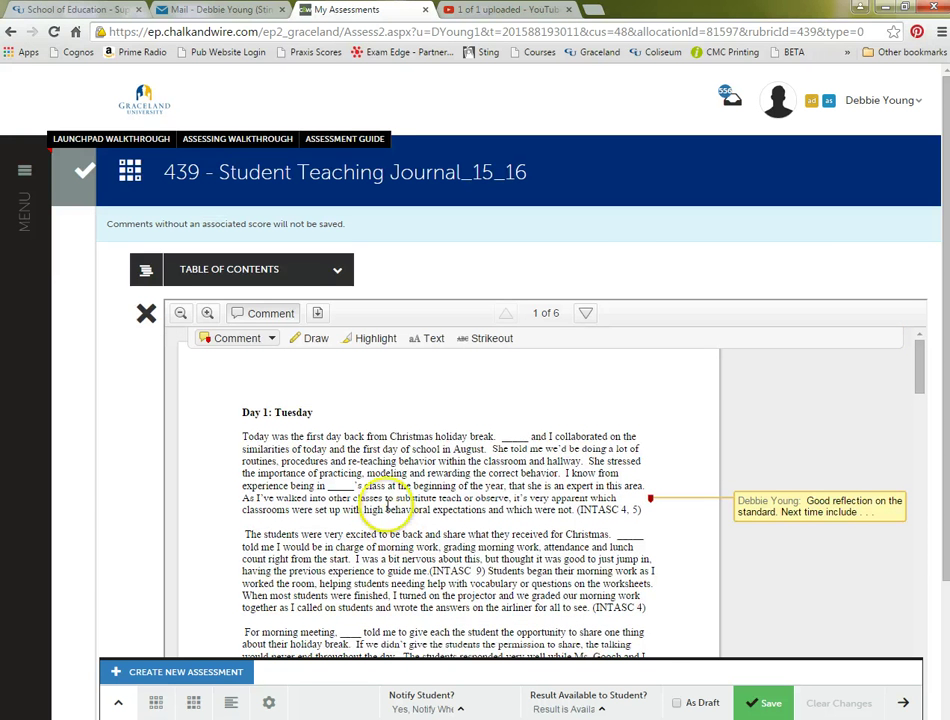
pyautogui.click(146, 315)
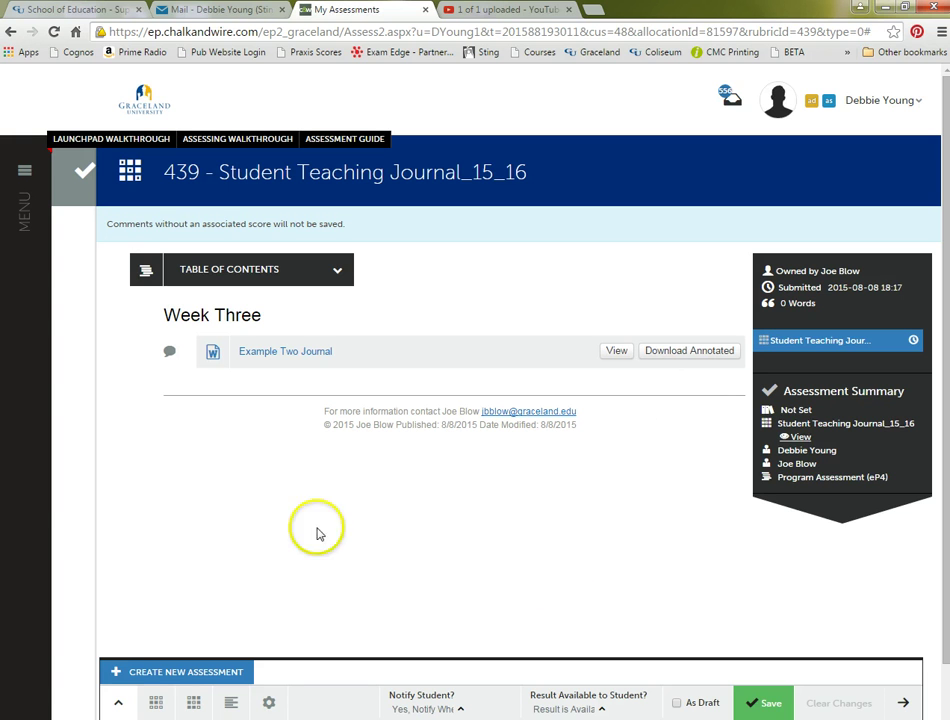
pyautogui.click(119, 708)
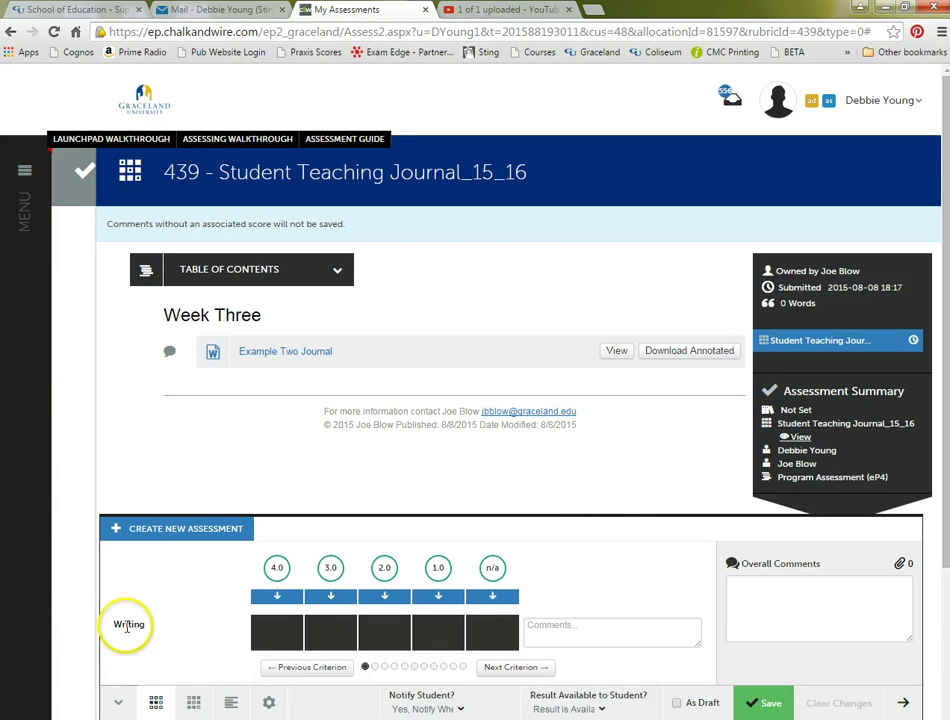
# Read the description of the Writing criterion and score it 4.0 (Proficient).
pyautogui.moveTo(127, 627)
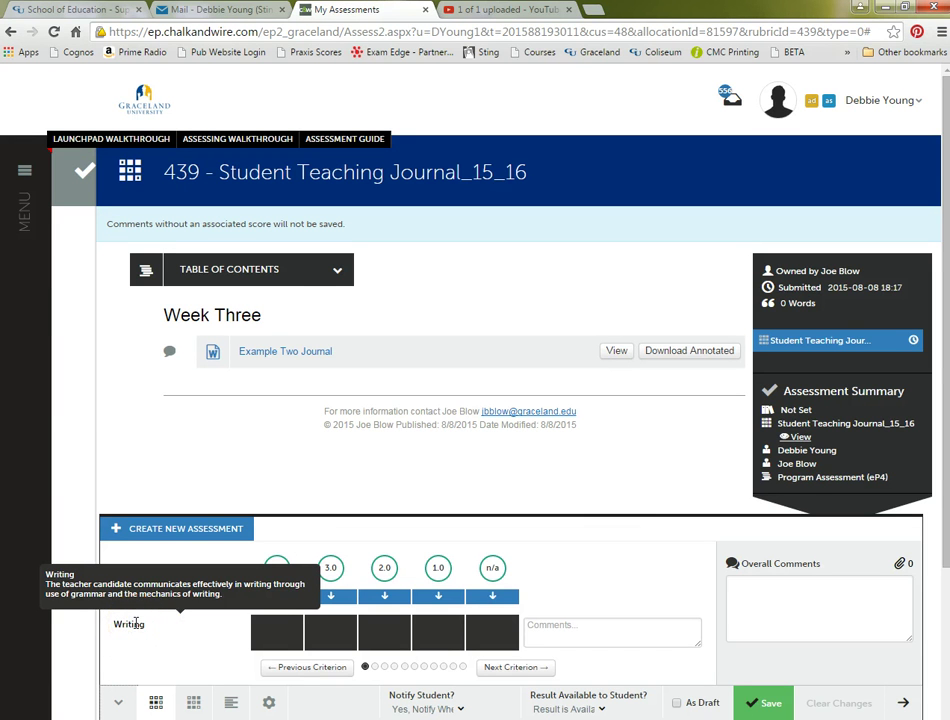
pyautogui.click(321, 533)
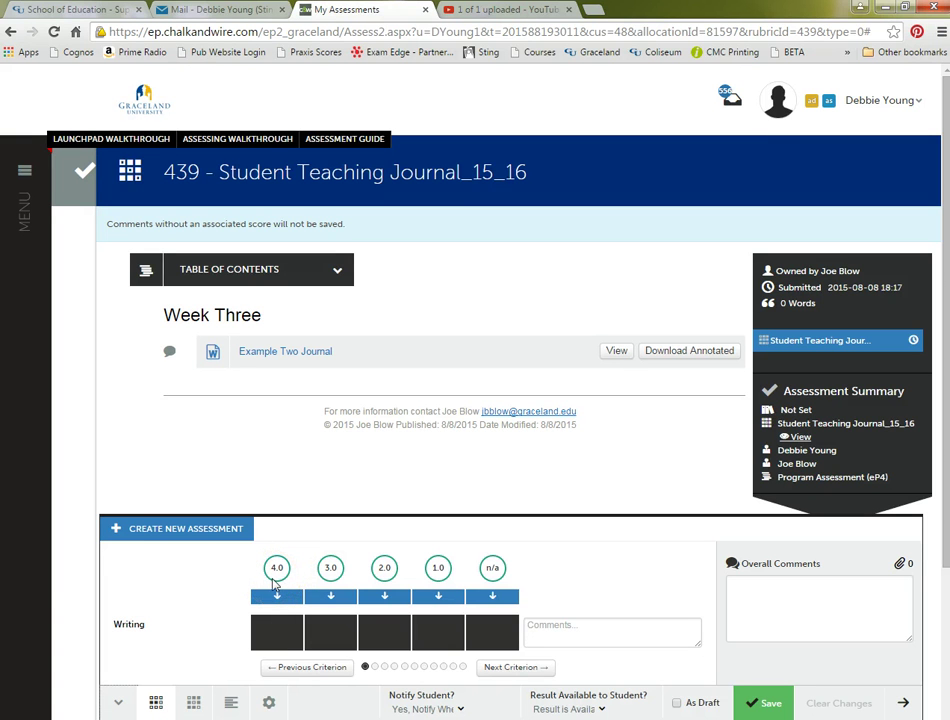
pyautogui.click(284, 586)
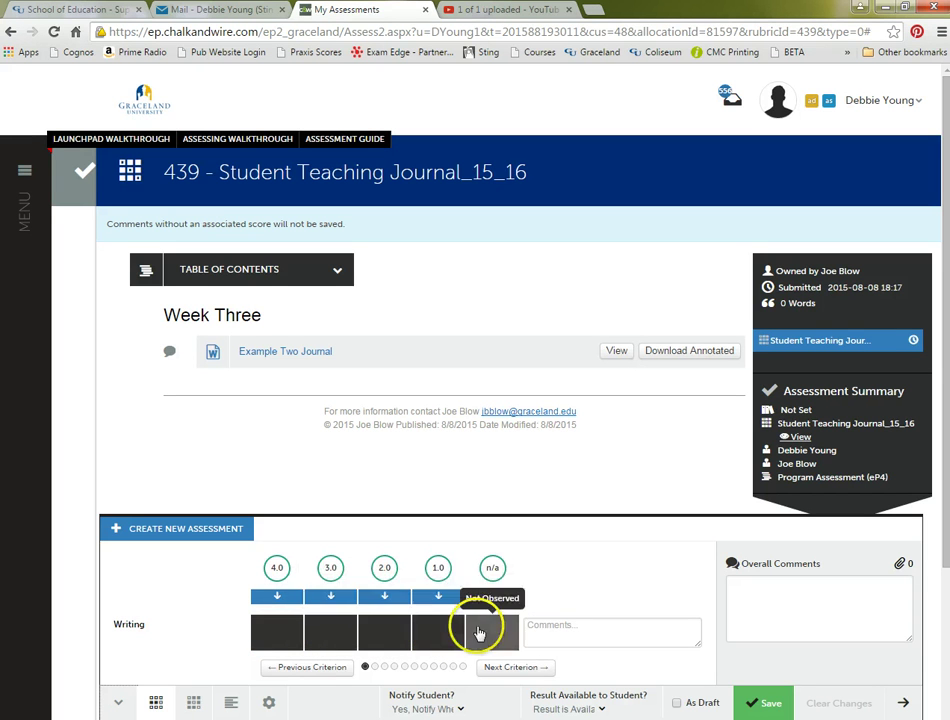
pyautogui.click(281, 633)
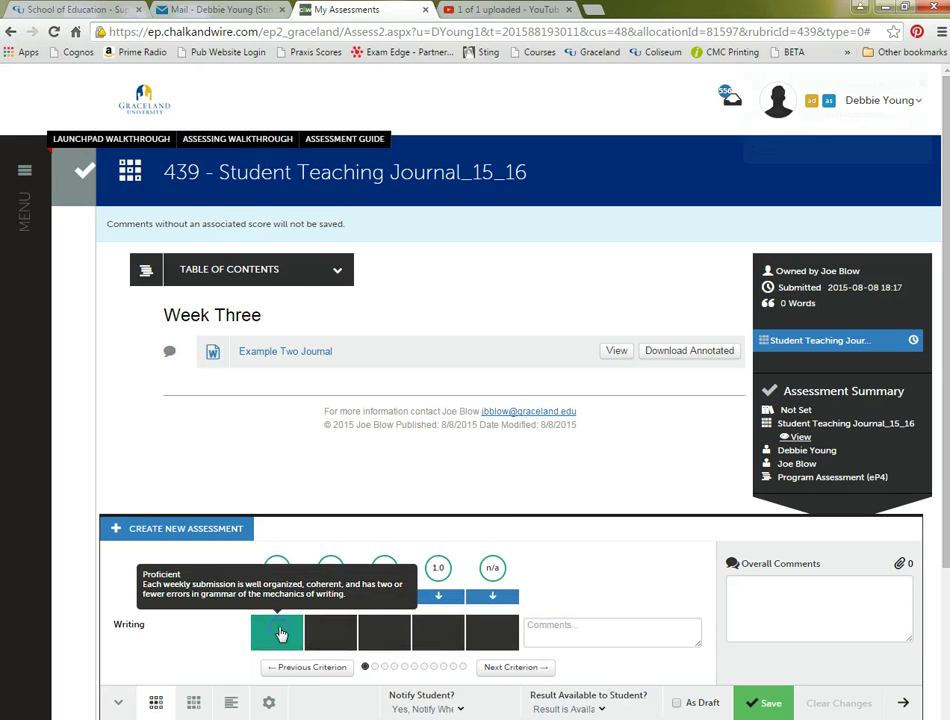
# Advance to InTASC 1: Learner Development, read its description and score it 3.0.
pyautogui.click(527, 670)
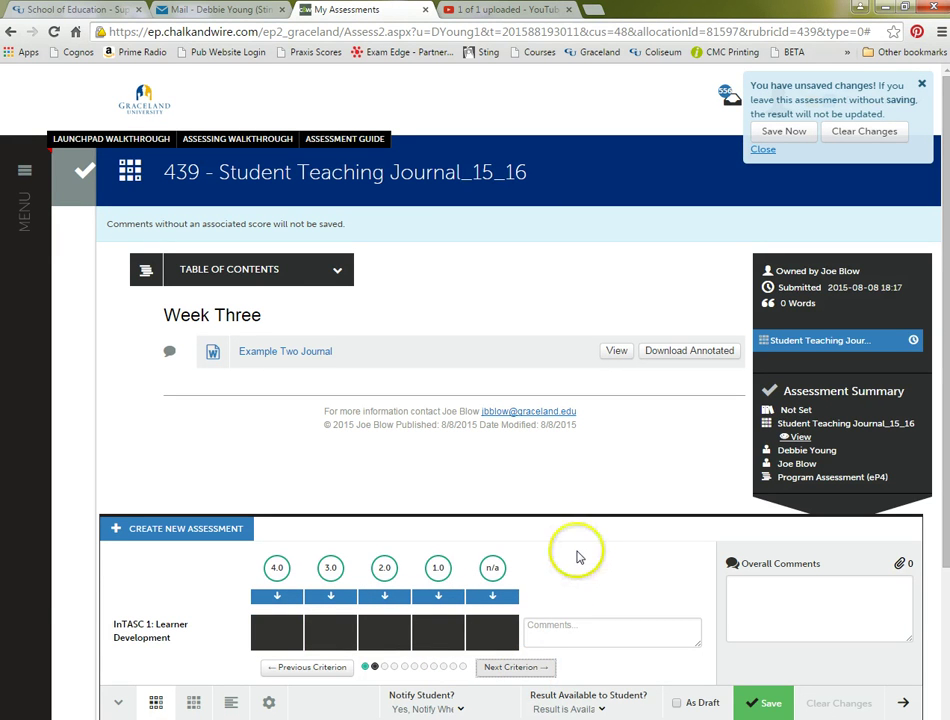
pyautogui.moveTo(166, 640)
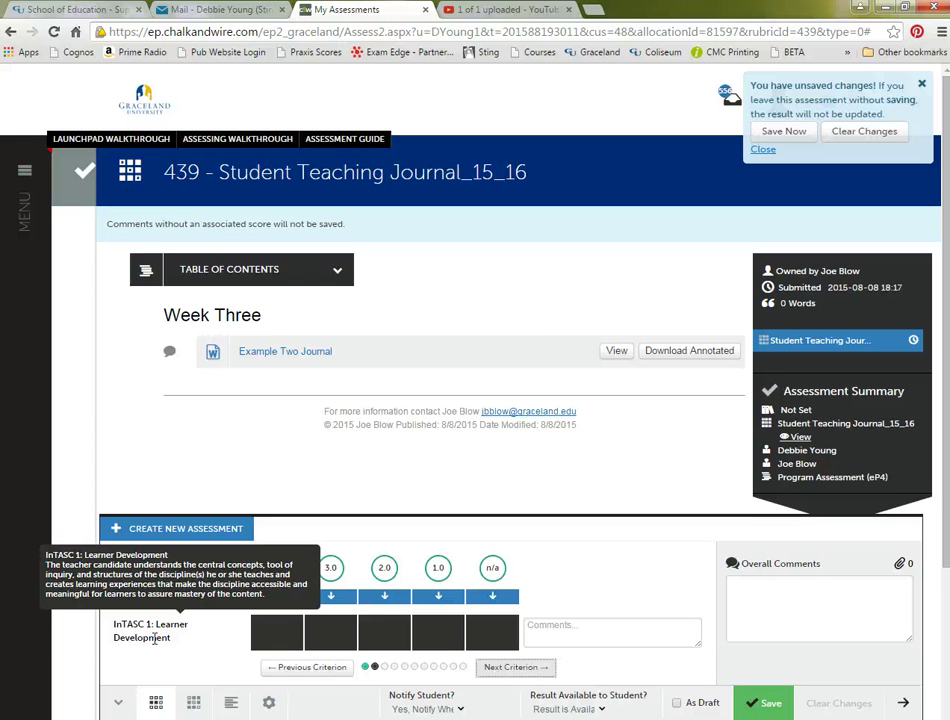
pyautogui.click(325, 634)
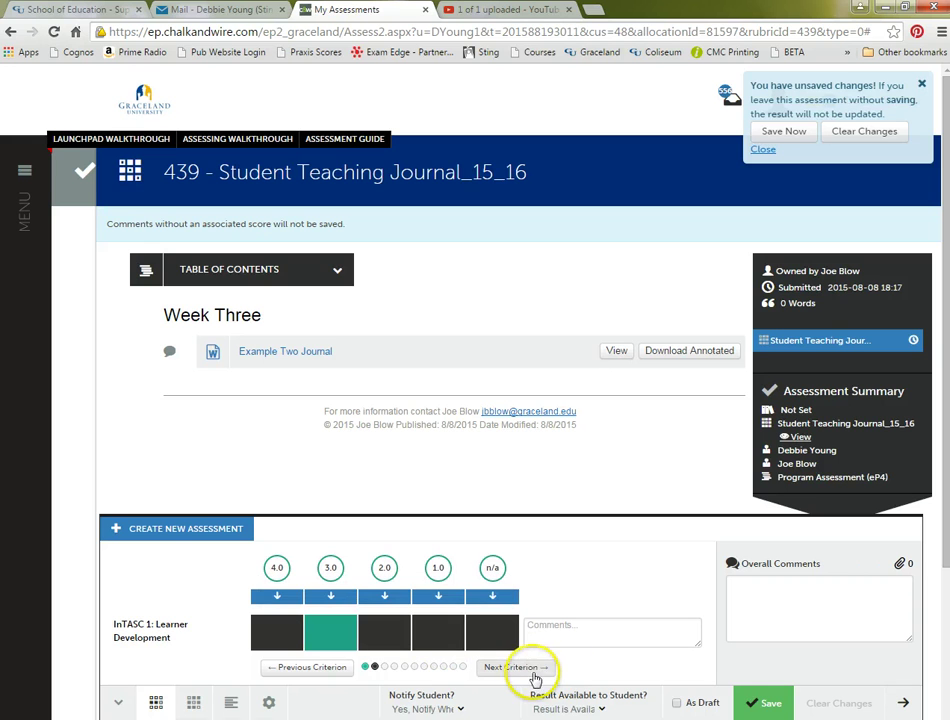
# Rate InTASC 2: Learning Differences, InTASC 3: Learning Environments and InTASC 4: Content Knowledge as n/a (Not Observed).
pyautogui.click(529, 673)
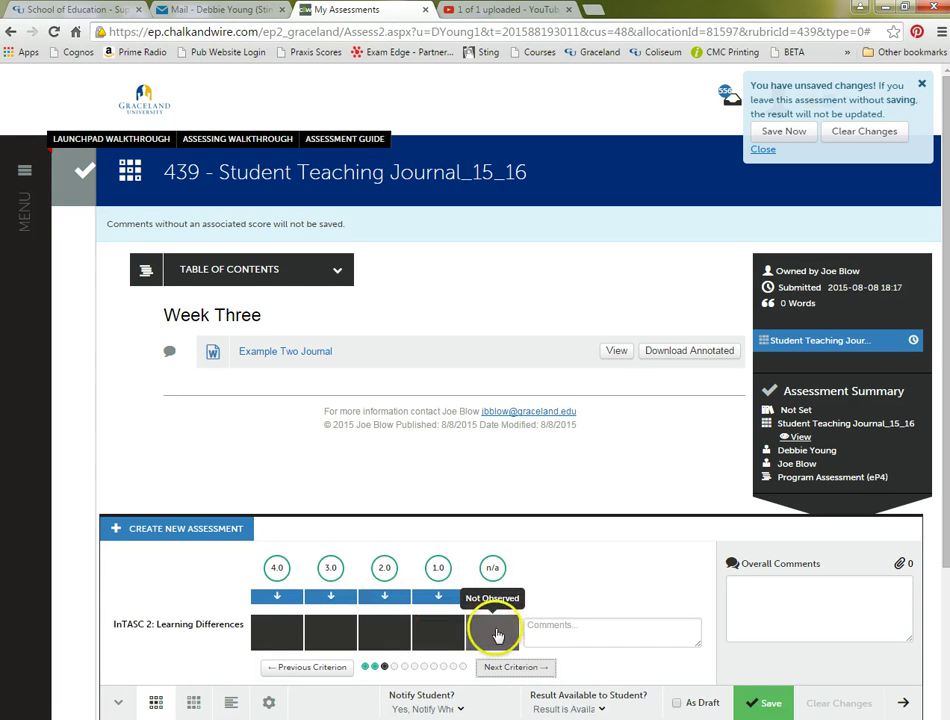
pyautogui.click(497, 634)
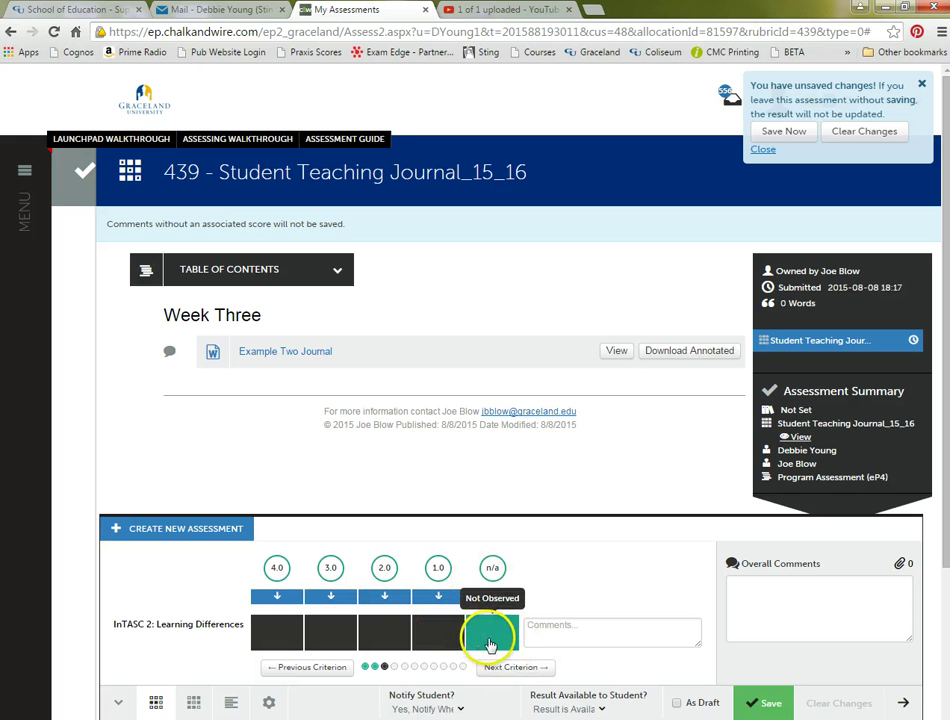
pyautogui.click(508, 668)
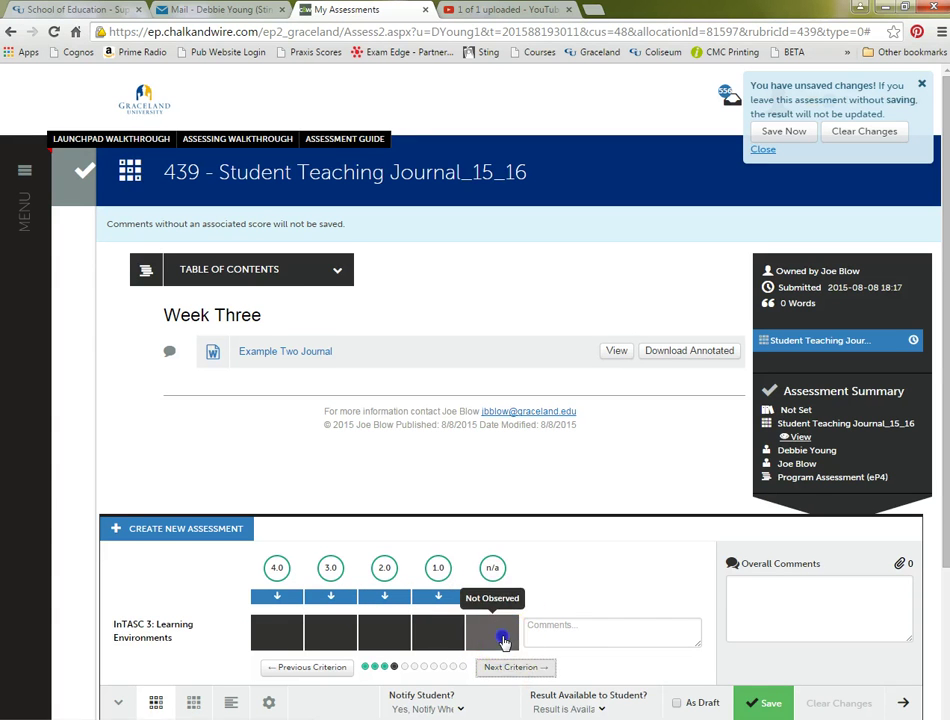
pyautogui.click(500, 638)
pyautogui.click(512, 670)
pyautogui.click(492, 630)
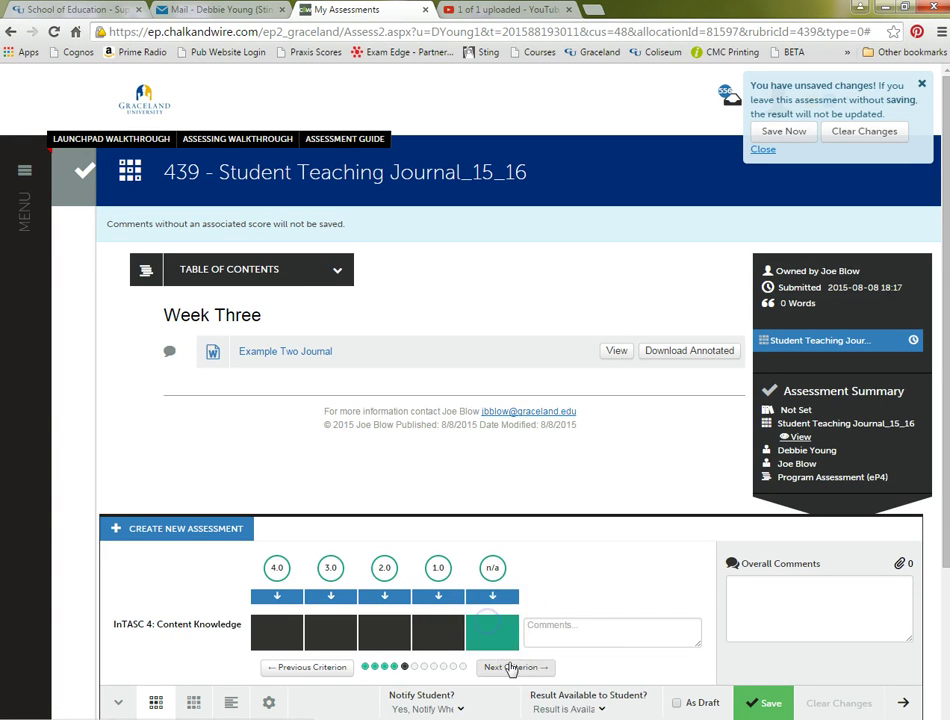
# Score InTASC 5: Application of Content 4.0 with the comment "Very good!" and enter the overall comment "Really like what you've done.".
pyautogui.click(509, 668)
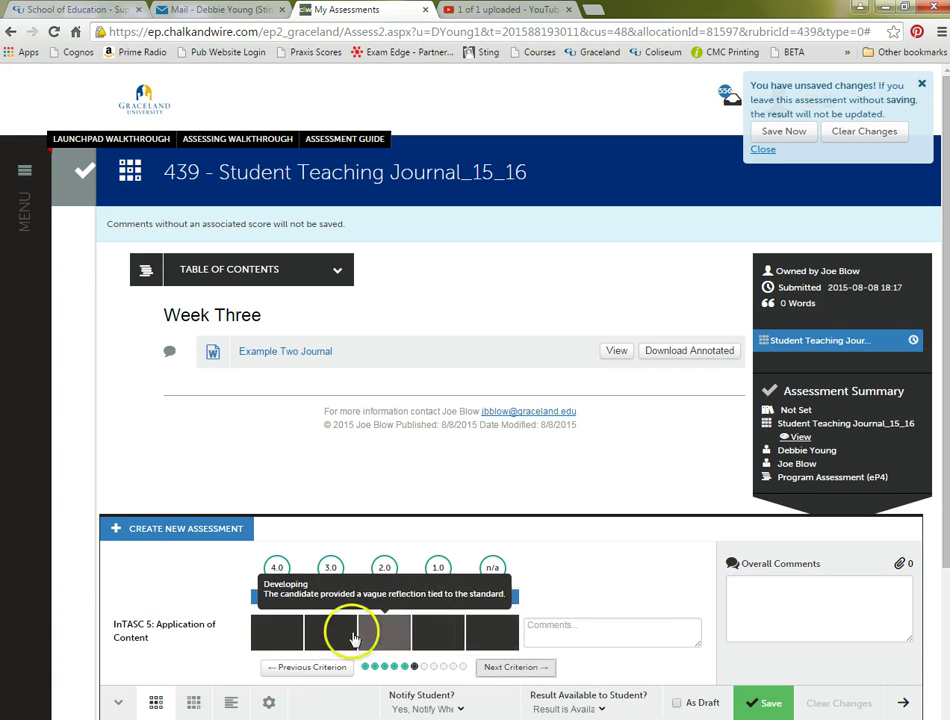
pyautogui.click(284, 631)
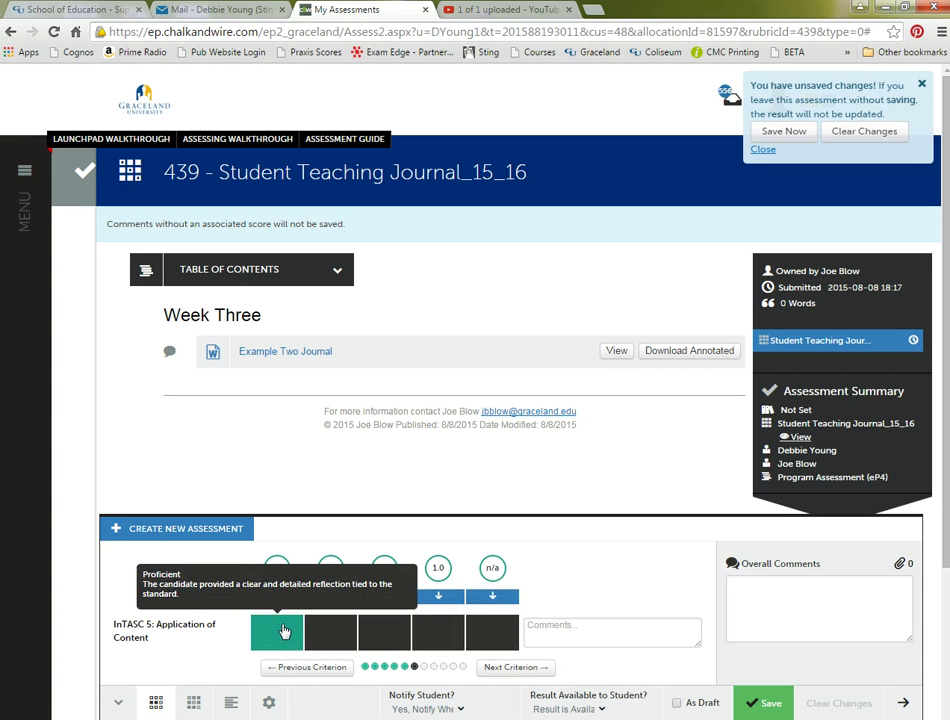
pyautogui.click(577, 632)
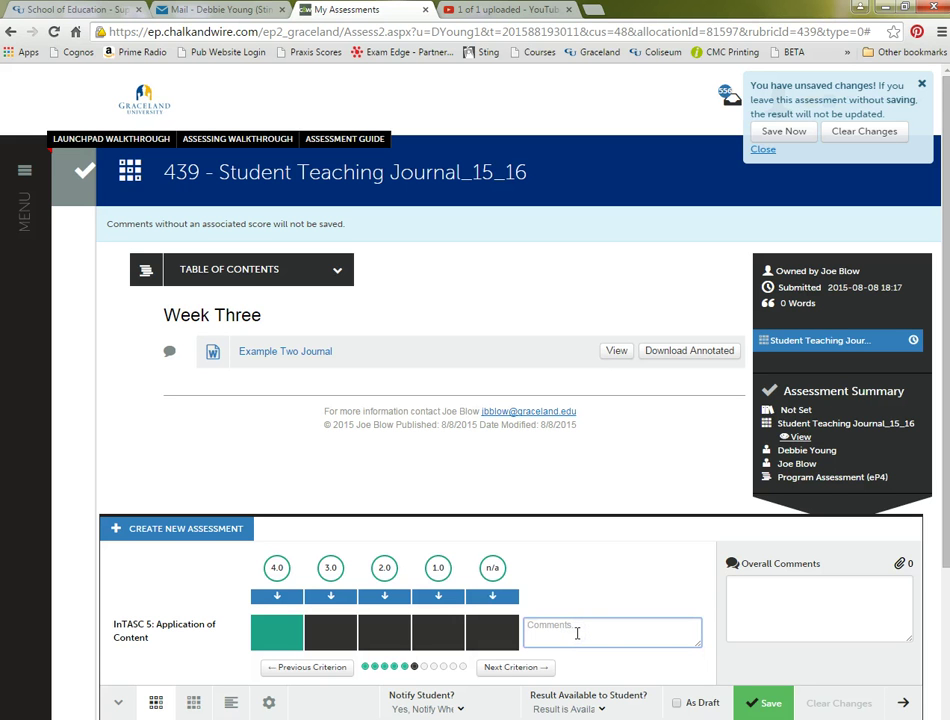
pyautogui.write('Y')
pyautogui.click(742, 588)
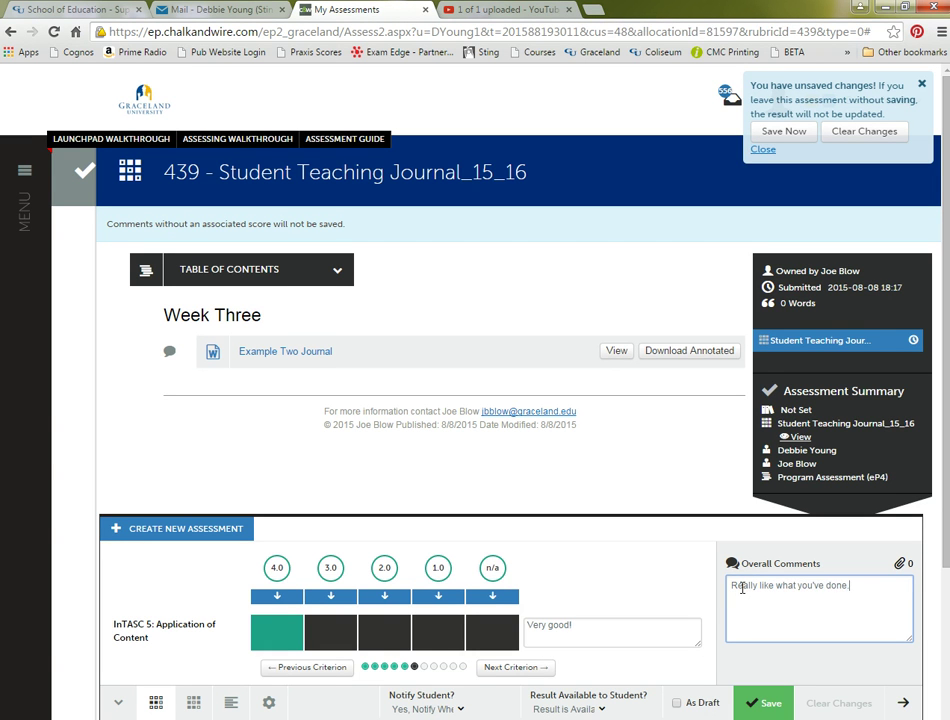
pyautogui.click(812, 602)
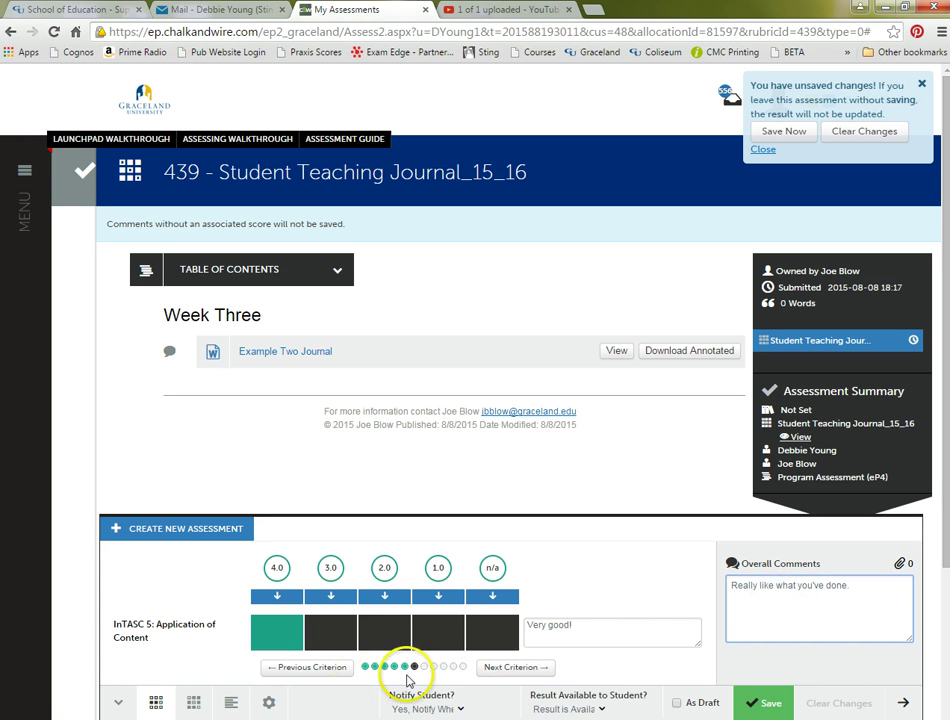
# Rate each of the remaining criteria, InTASC 6: Assessment through InTASC 10: Leadership and Collaboration, as n/a (Not Observed).
pyautogui.click(500, 672)
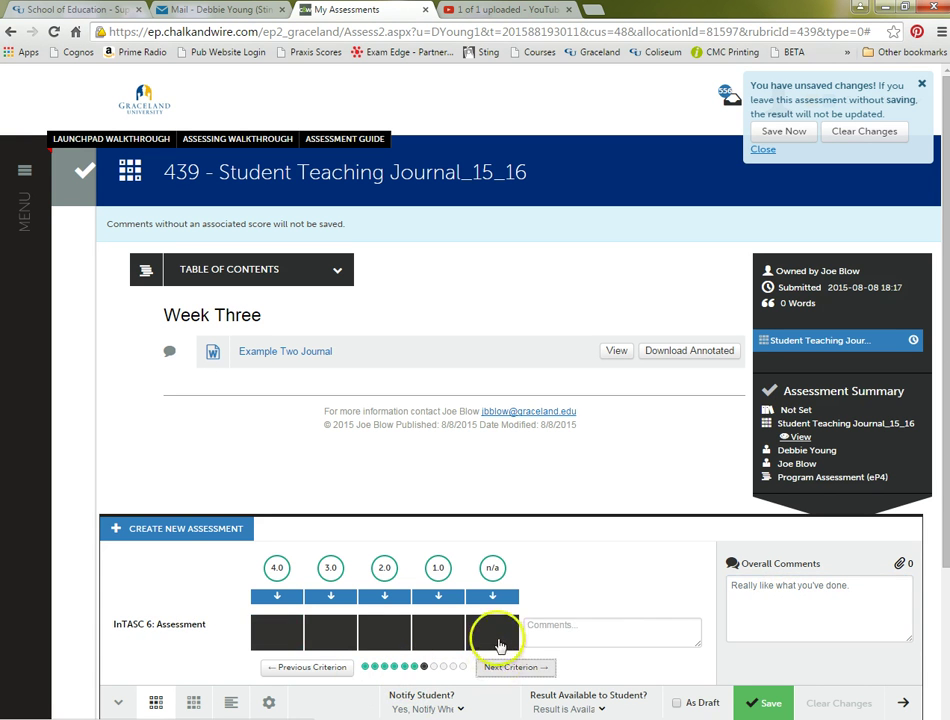
pyautogui.click(495, 640)
pyautogui.click(508, 668)
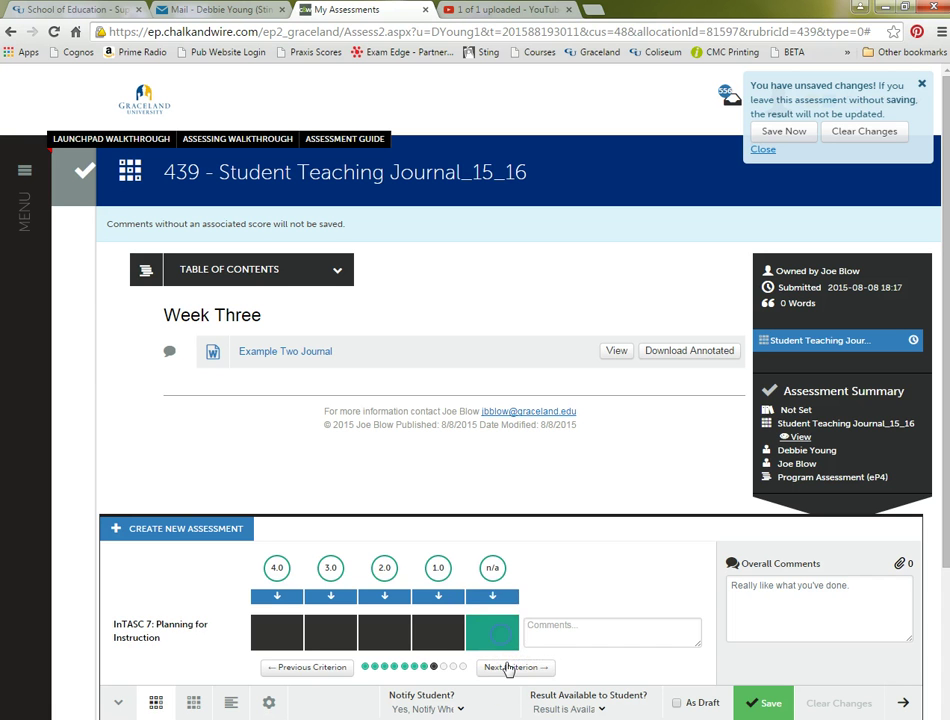
pyautogui.click(509, 668)
pyautogui.click(492, 634)
pyautogui.click(508, 668)
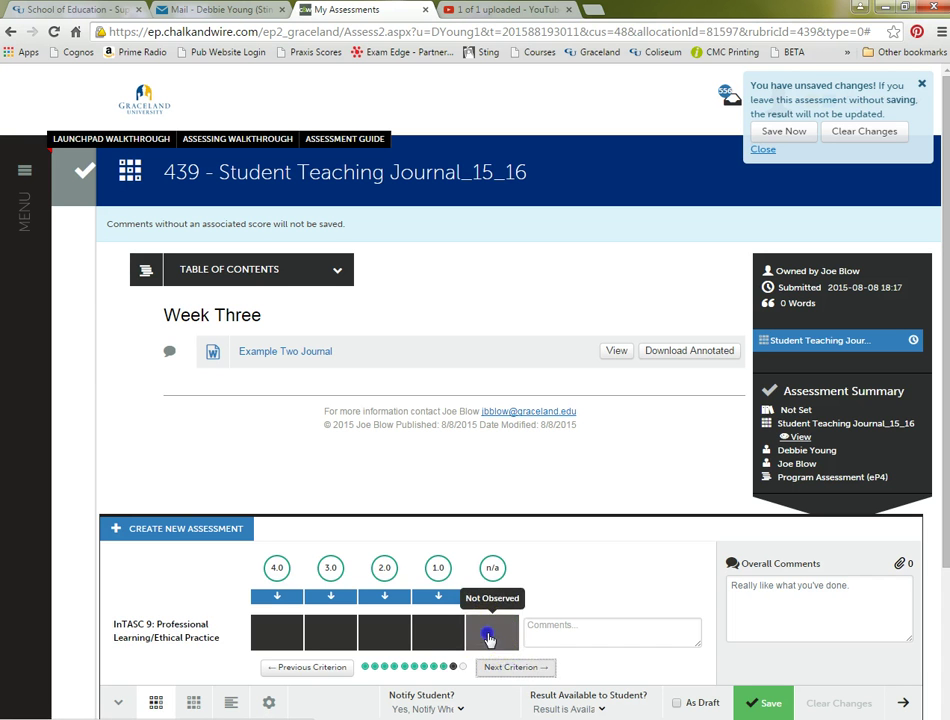
pyautogui.click(492, 636)
pyautogui.click(507, 668)
pyautogui.click(493, 640)
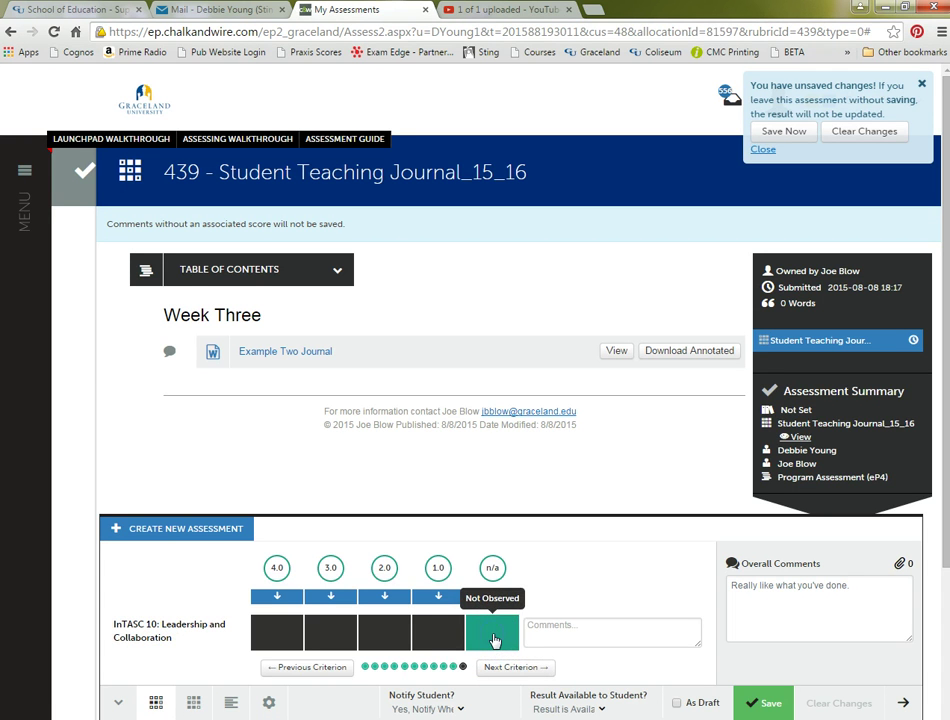
pyautogui.click(590, 567)
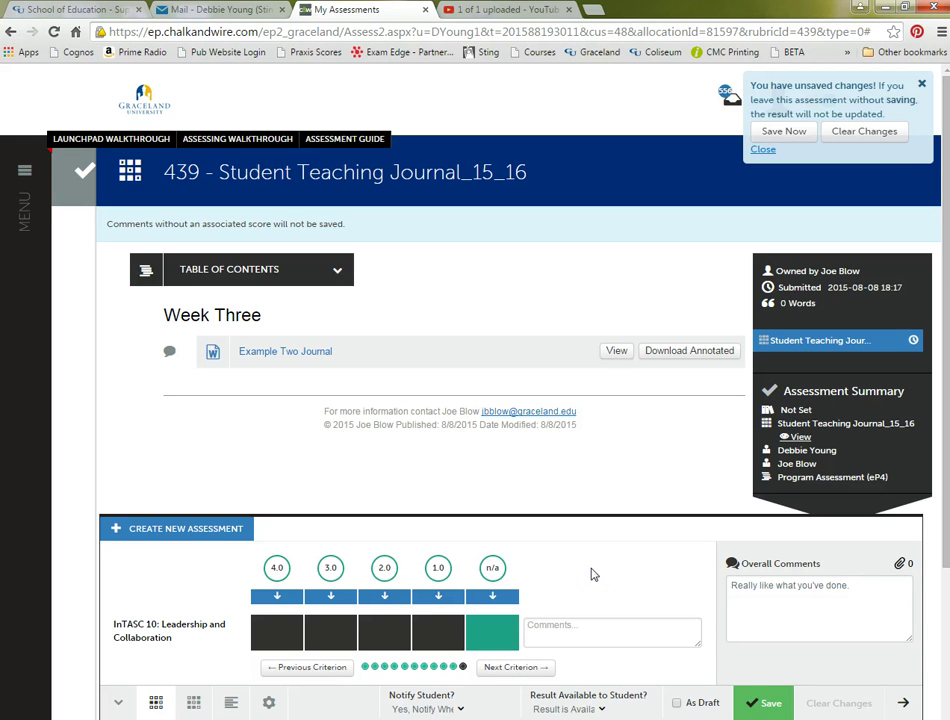
# Save the completed Week Three journal assessment and return to the list of pending assessments for this instrument.
pyautogui.click(758, 706)
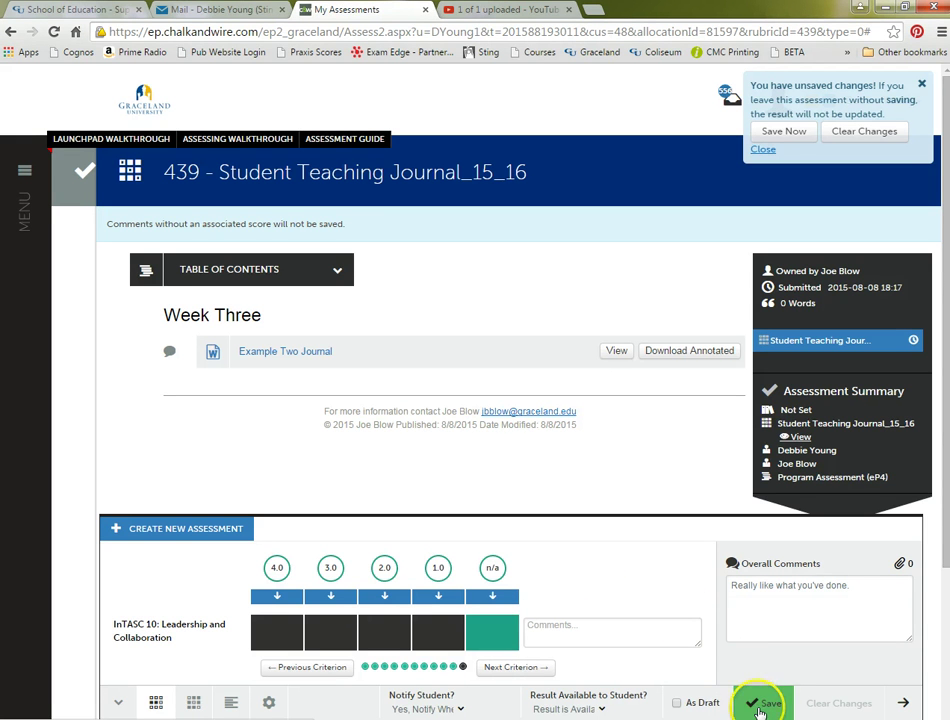
pyautogui.click(606, 551)
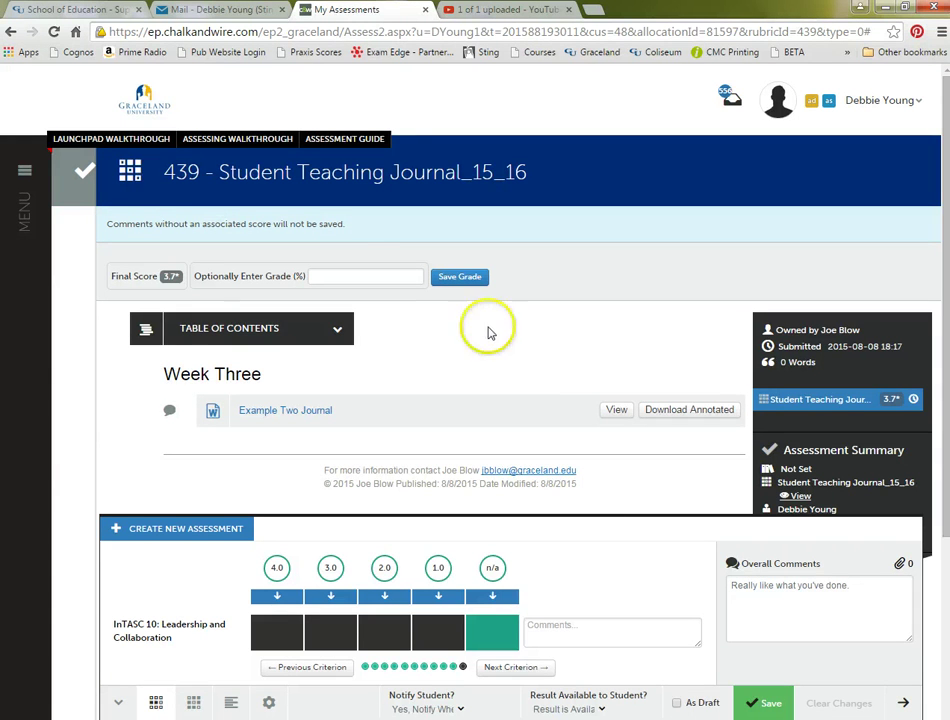
pyautogui.click(22, 170)
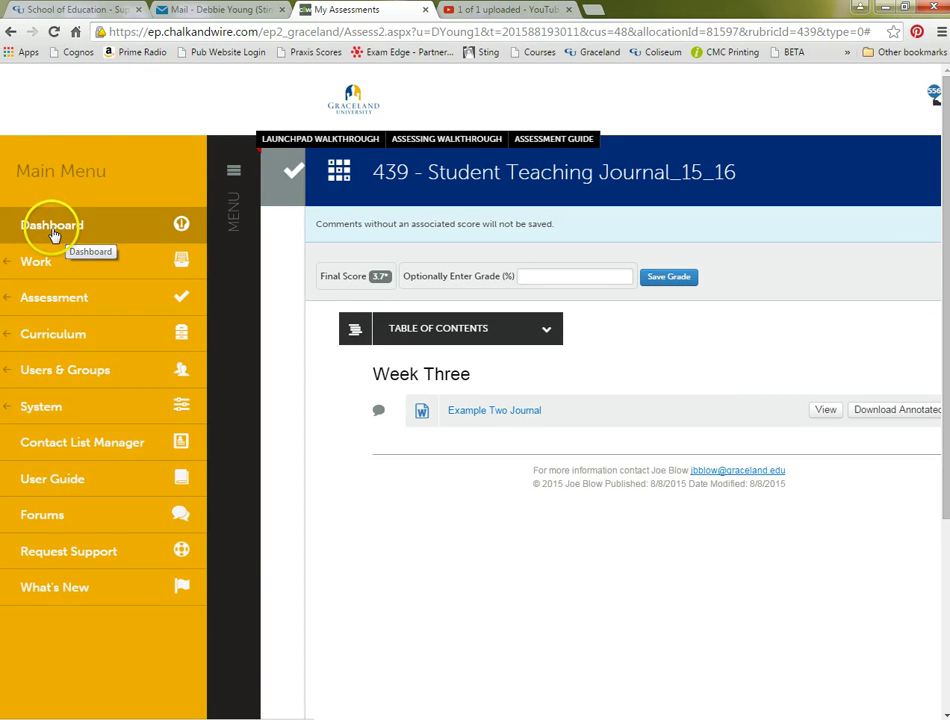
pyautogui.click(289, 178)
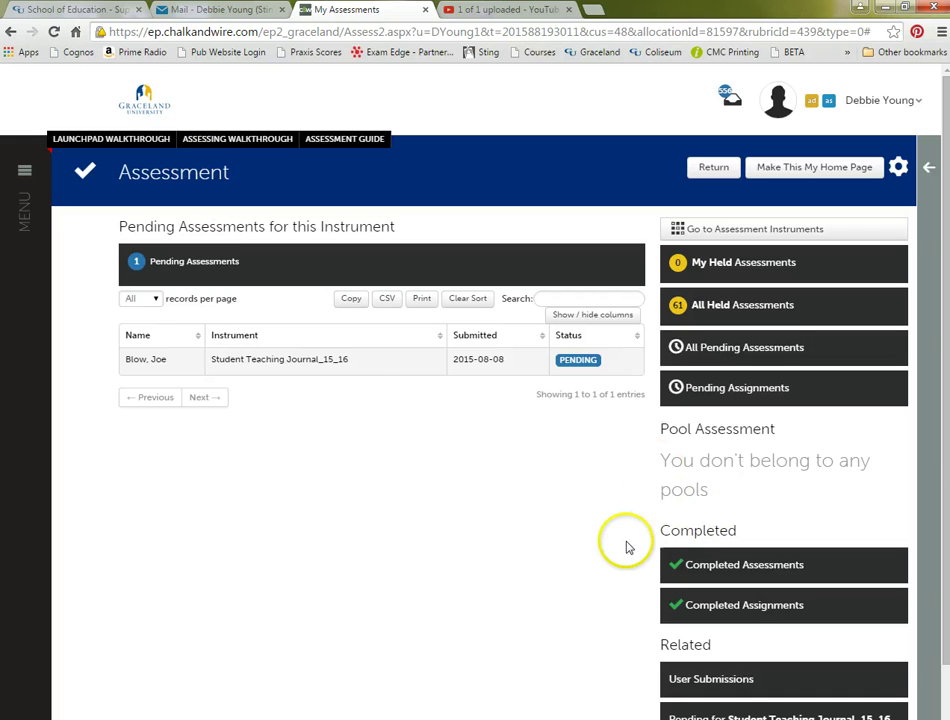
# List all pending assessments, check the actions available for the Lesson Plan_Elementary (15_16) submission, and look over the completed-assessment options.
pyautogui.click(735, 352)
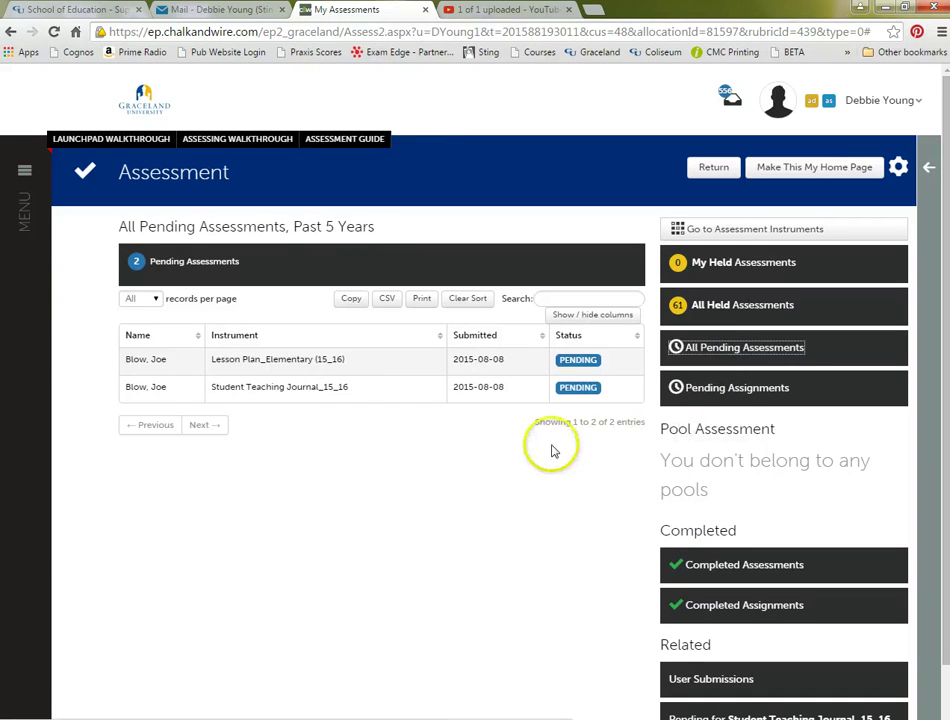
pyautogui.click(570, 366)
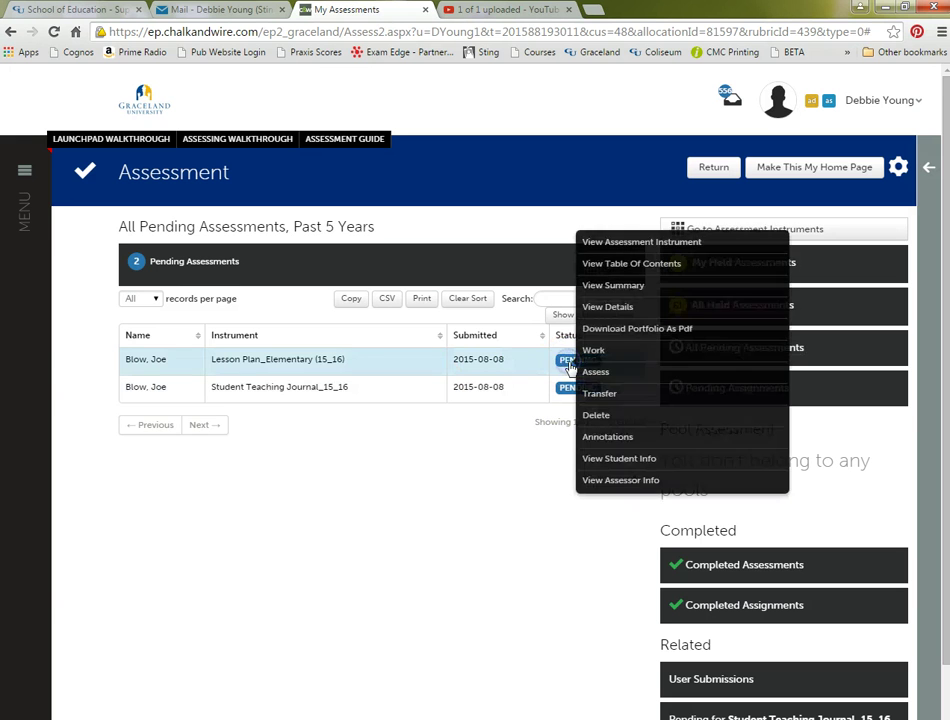
pyautogui.click(410, 468)
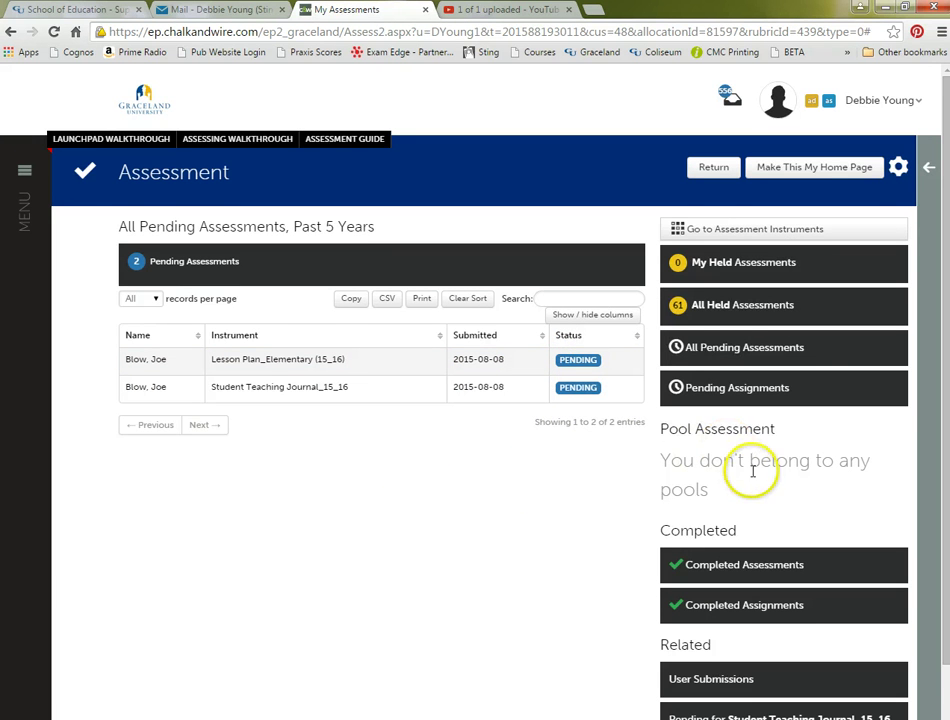
pyautogui.scroll(-1, 748, 472)
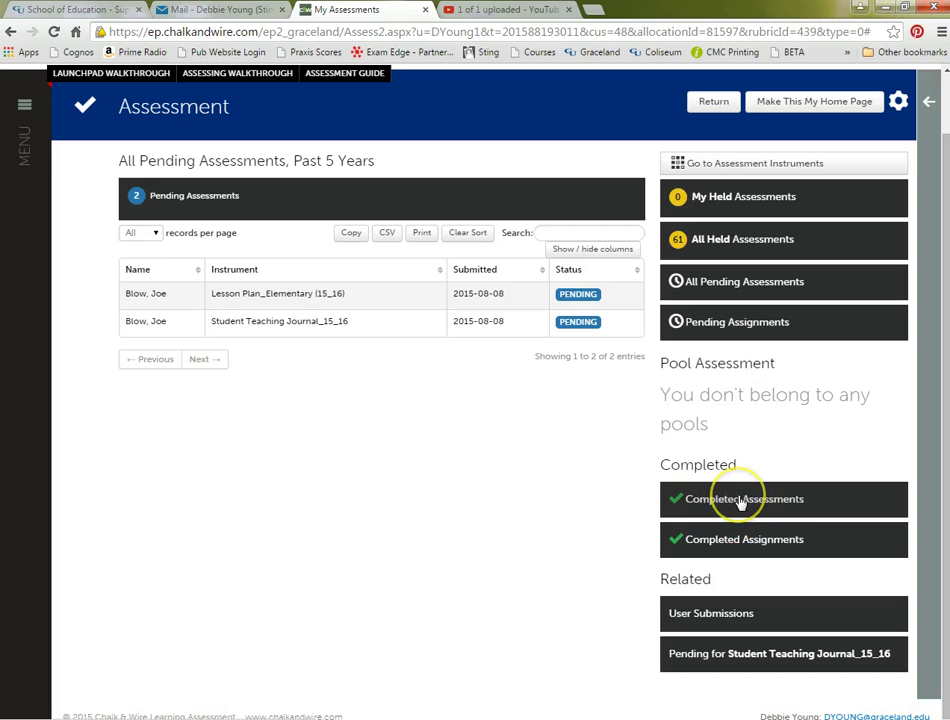
pyautogui.scroll(1, 510, 528)
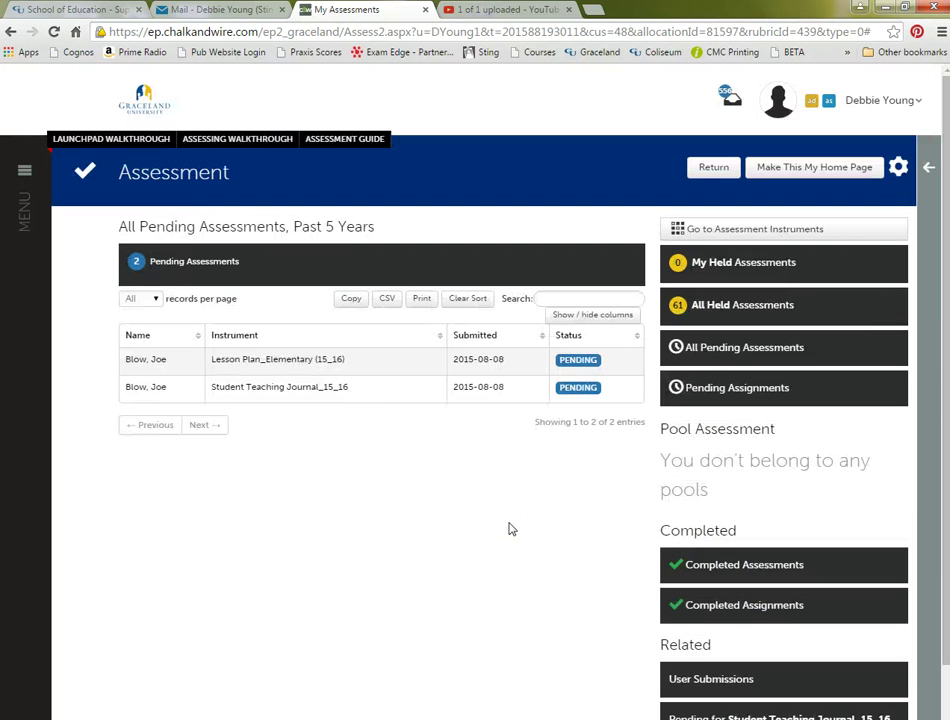
# Open the _Fall 2015 Student Teachers advisor group and view the example student's results.
pyautogui.click(25, 170)
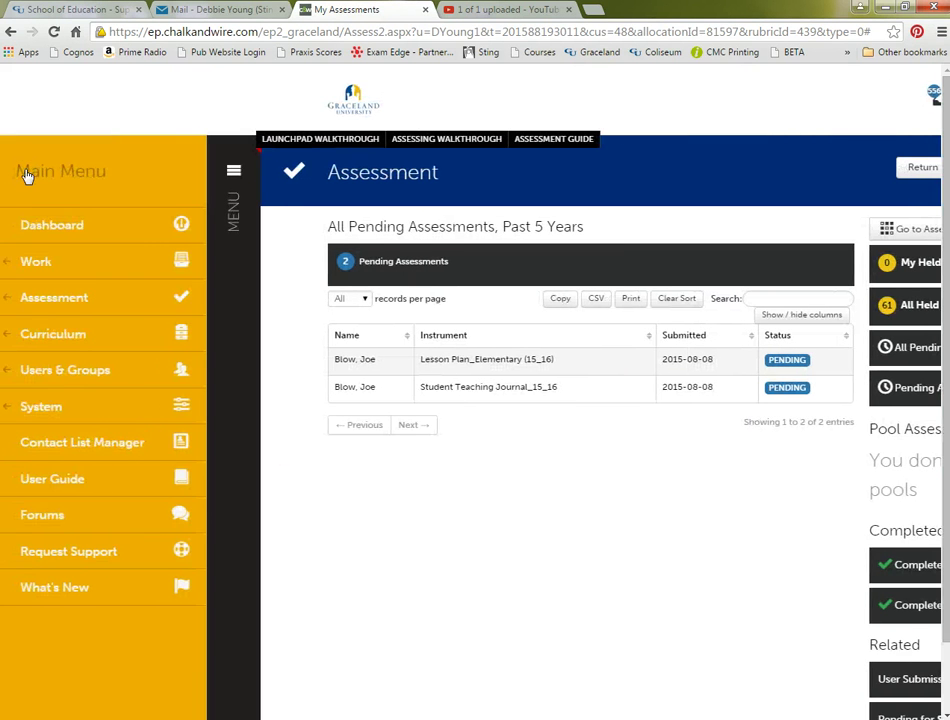
pyautogui.click(96, 372)
pyautogui.click(110, 270)
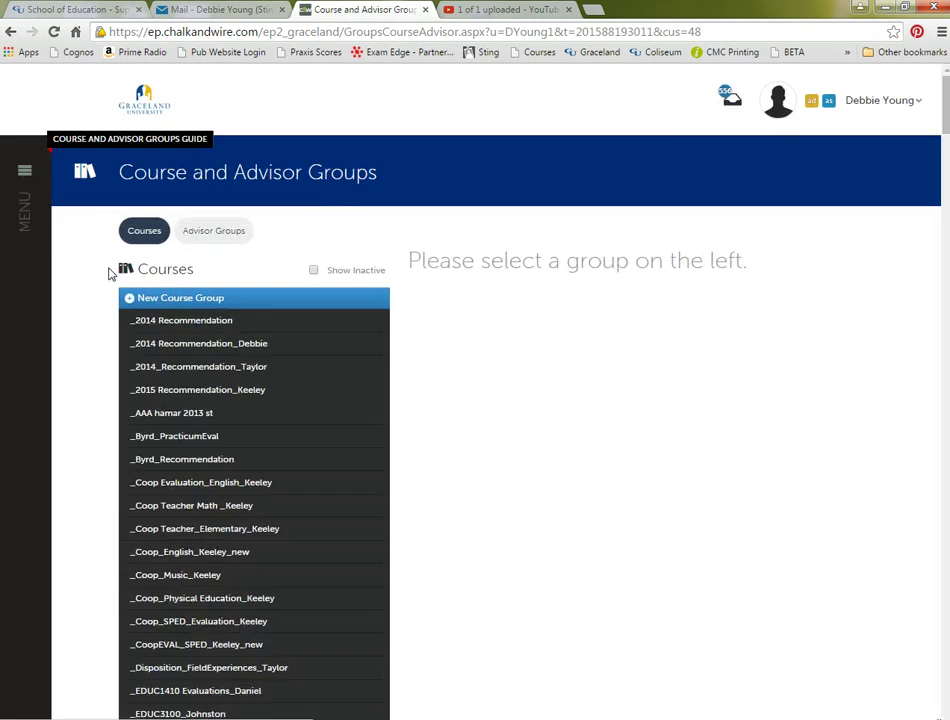
pyautogui.click(203, 229)
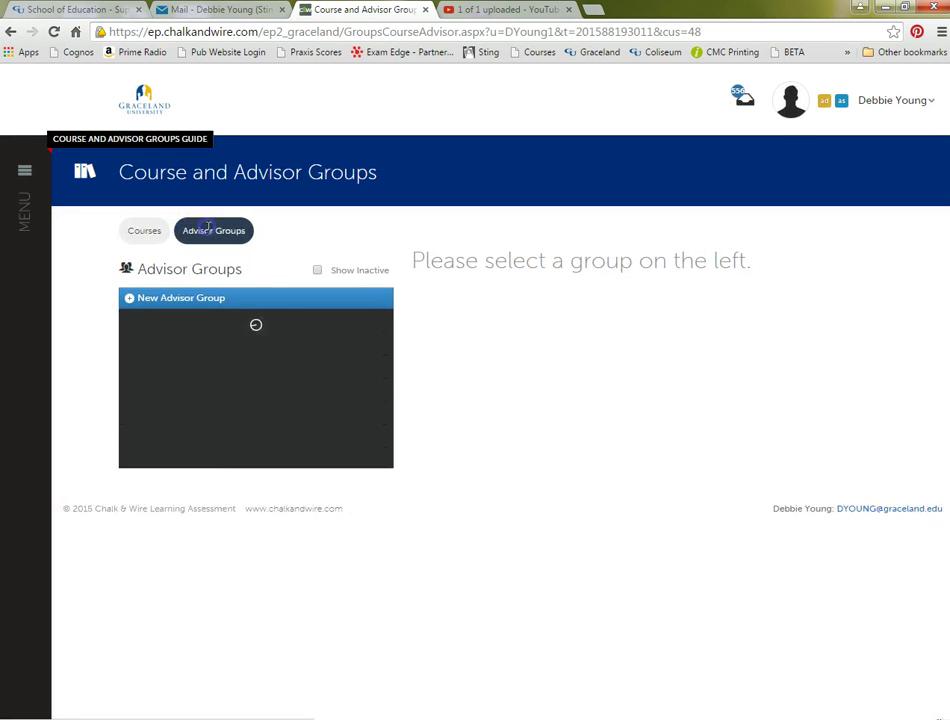
pyautogui.click(182, 318)
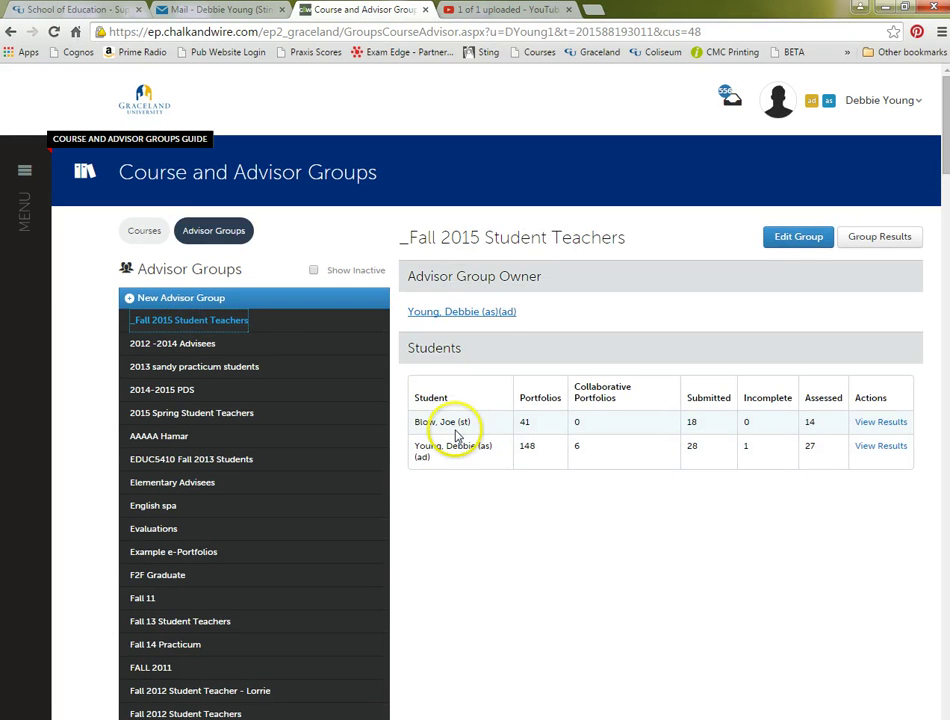
pyautogui.click(876, 424)
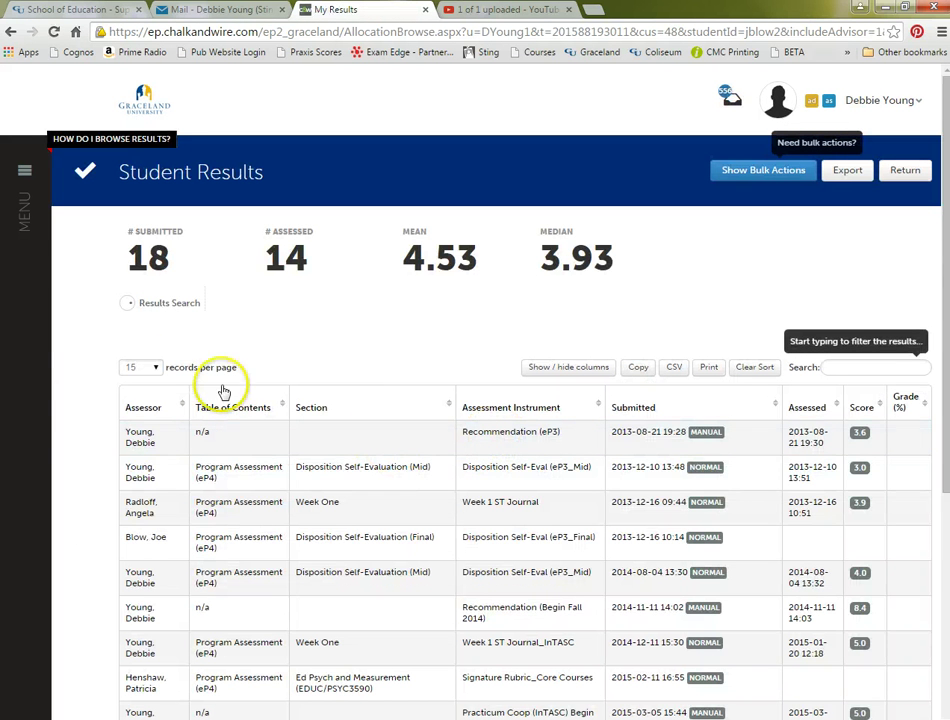
# Show 100 records per page and examine the student's submissions, assessment dates and scores, especially the Student Teaching Journal_15_16 entries.
pyautogui.click(152, 367)
pyautogui.click(140, 414)
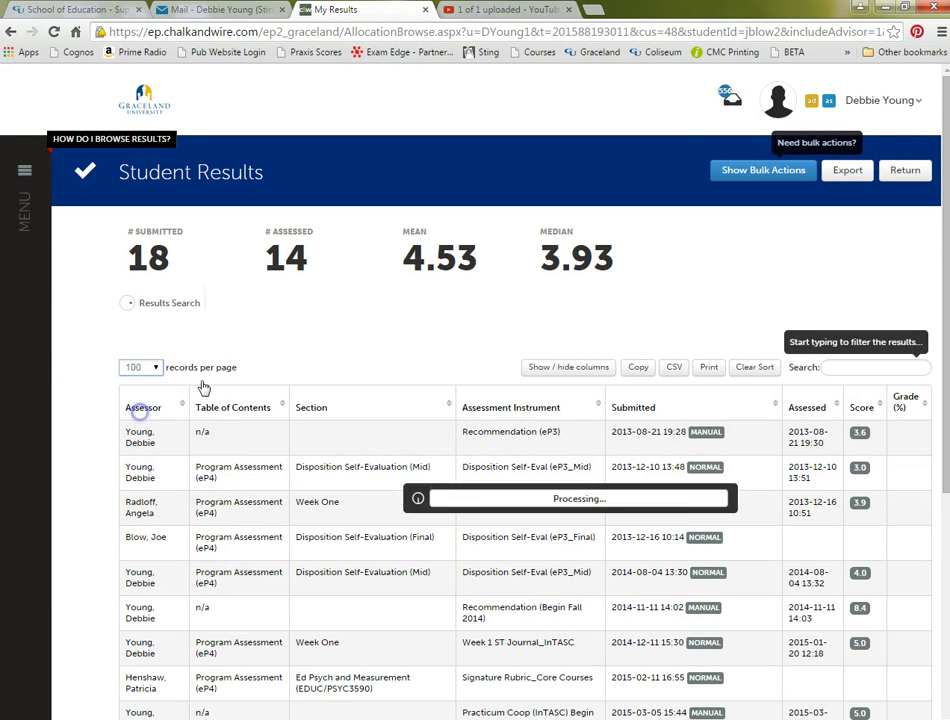
pyautogui.scroll(-5, 731, 343)
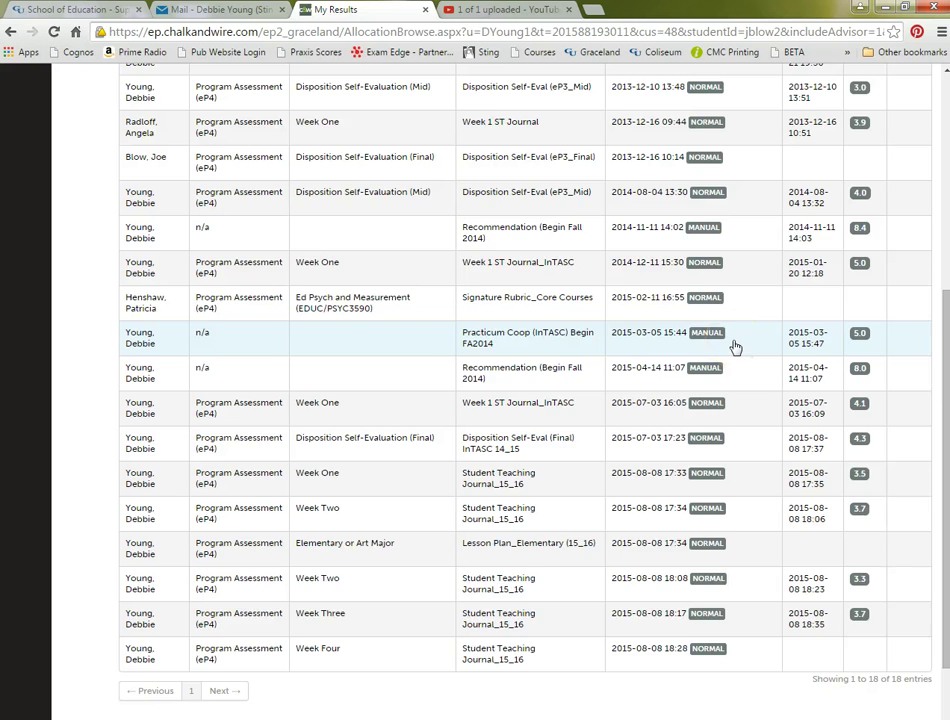
pyautogui.scroll(-2, 733, 345)
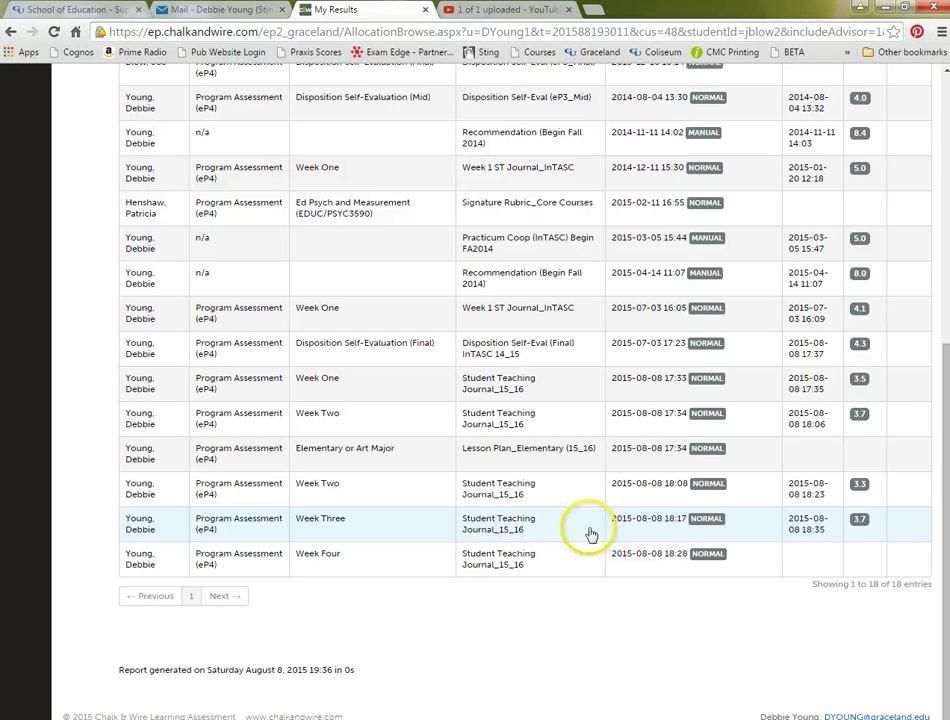
pyautogui.click(860, 521)
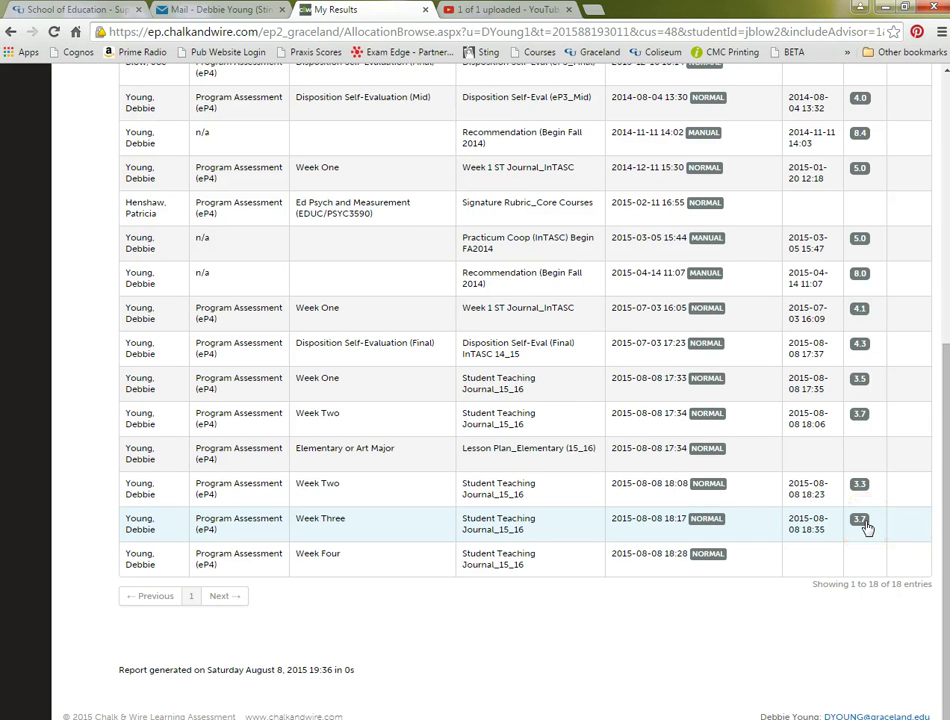
pyautogui.scroll(5, 866, 528)
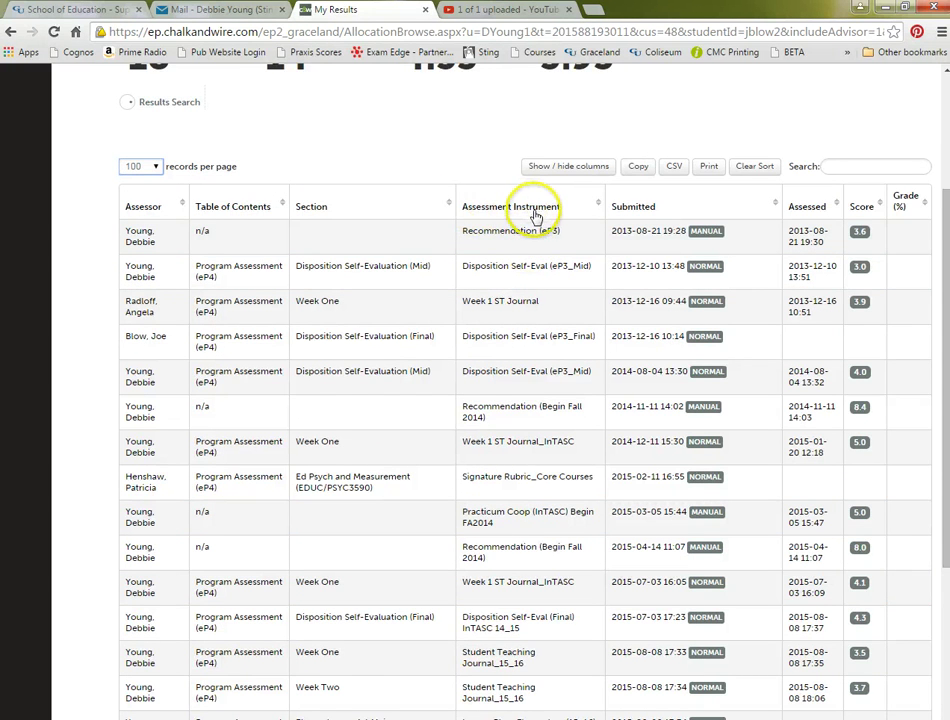
pyautogui.scroll(-3, 534, 214)
pyautogui.scroll(5, 635, 415)
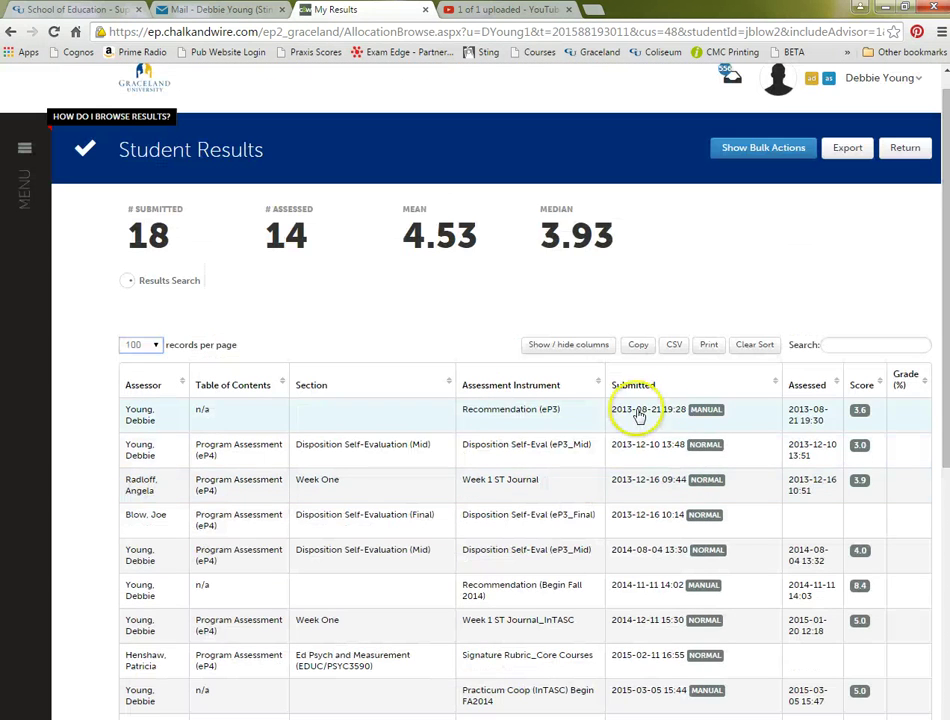
pyautogui.scroll(-5, 490, 620)
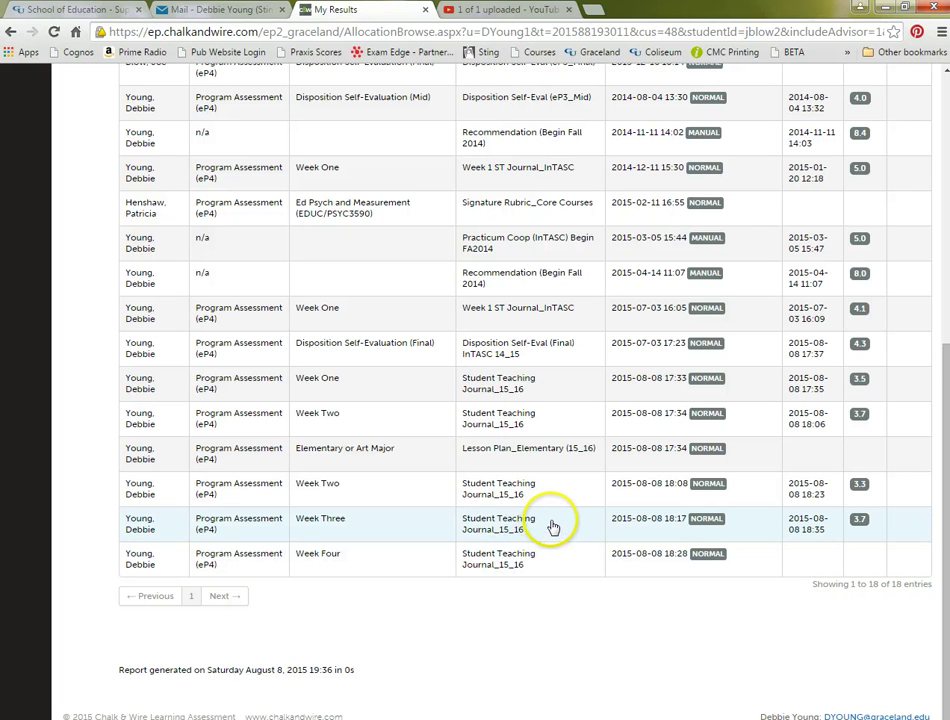
# View the details of the Week Three Student Teaching Journal_15_16 assessment and review its overall comment, criterion scores and criterion comments.
pyautogui.click(859, 521)
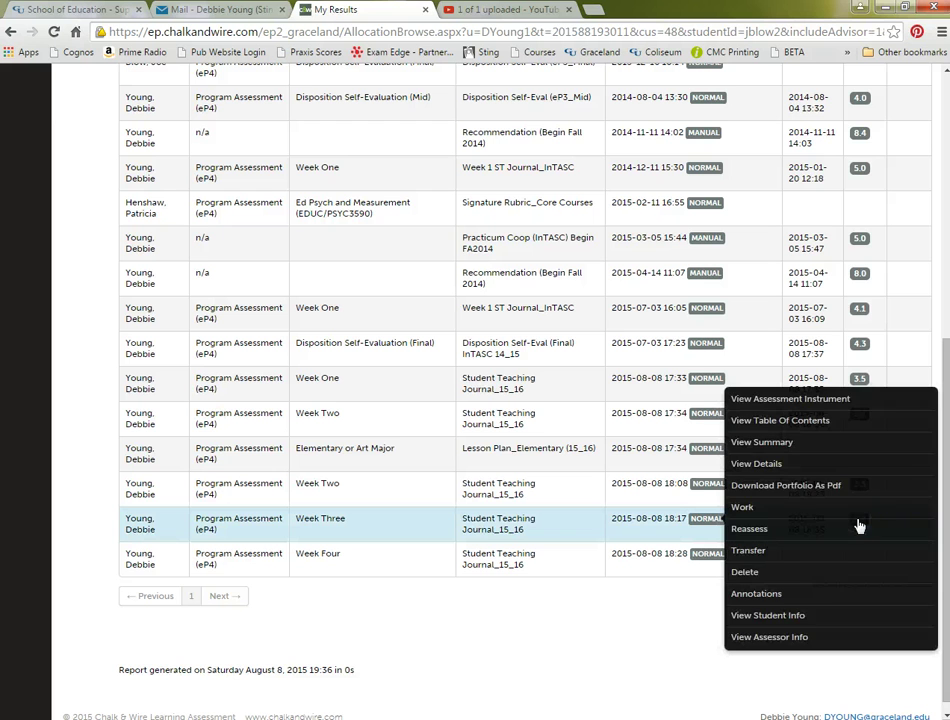
pyautogui.click(762, 464)
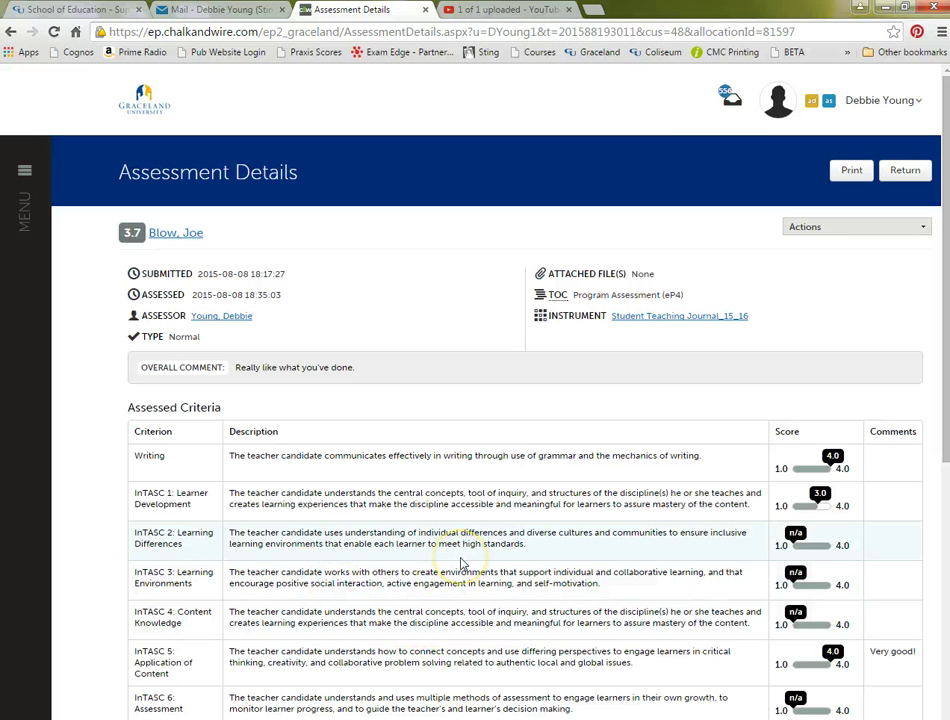
pyautogui.scroll(-1, 440, 510)
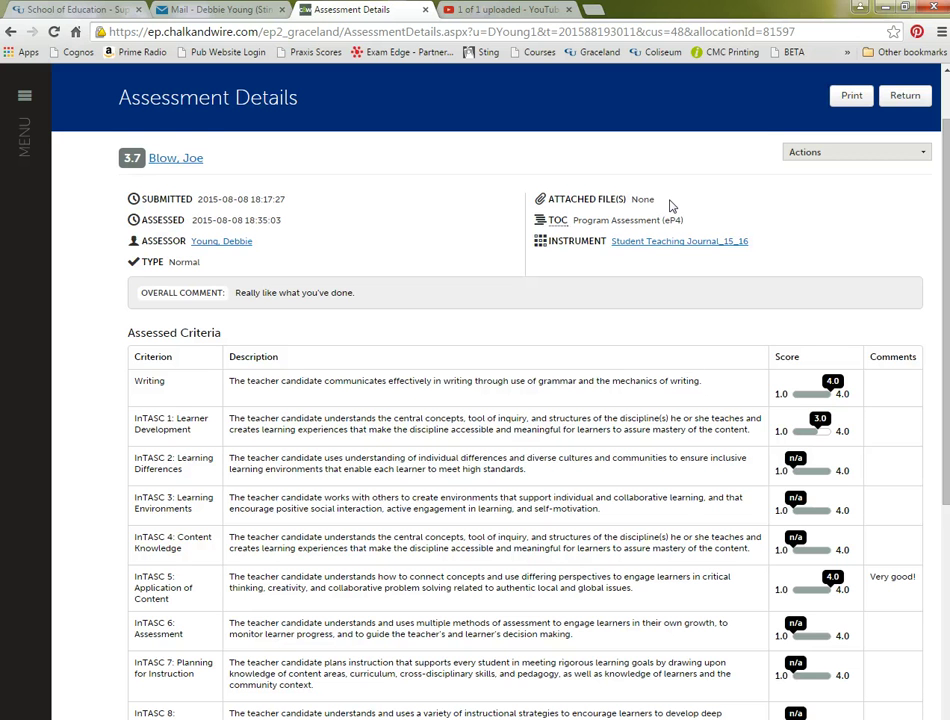
pyautogui.scroll(-3, 672, 206)
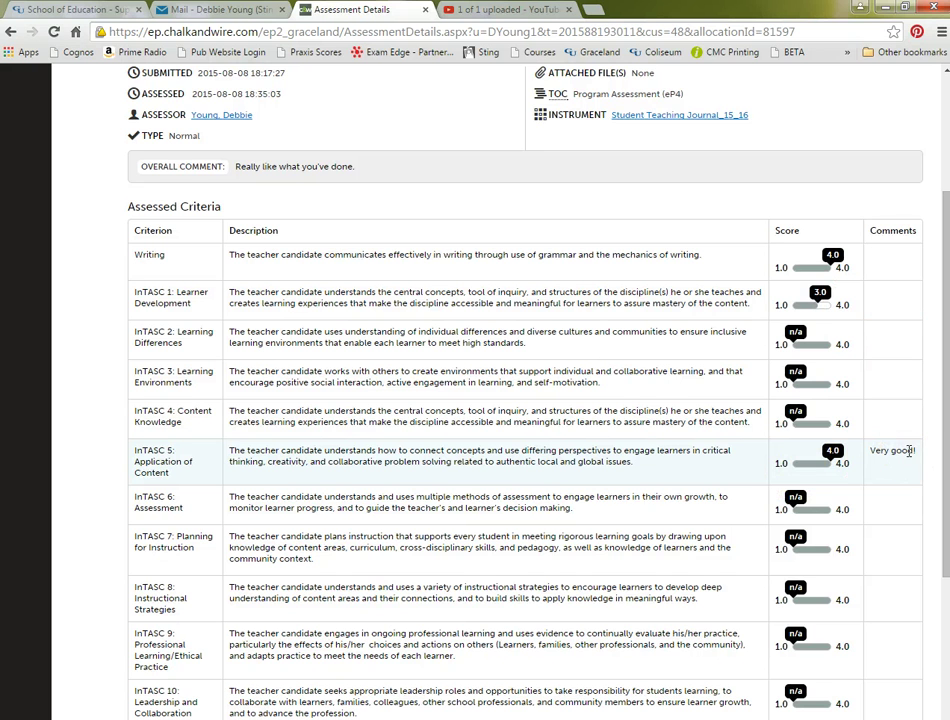
pyautogui.scroll(-1, 909, 450)
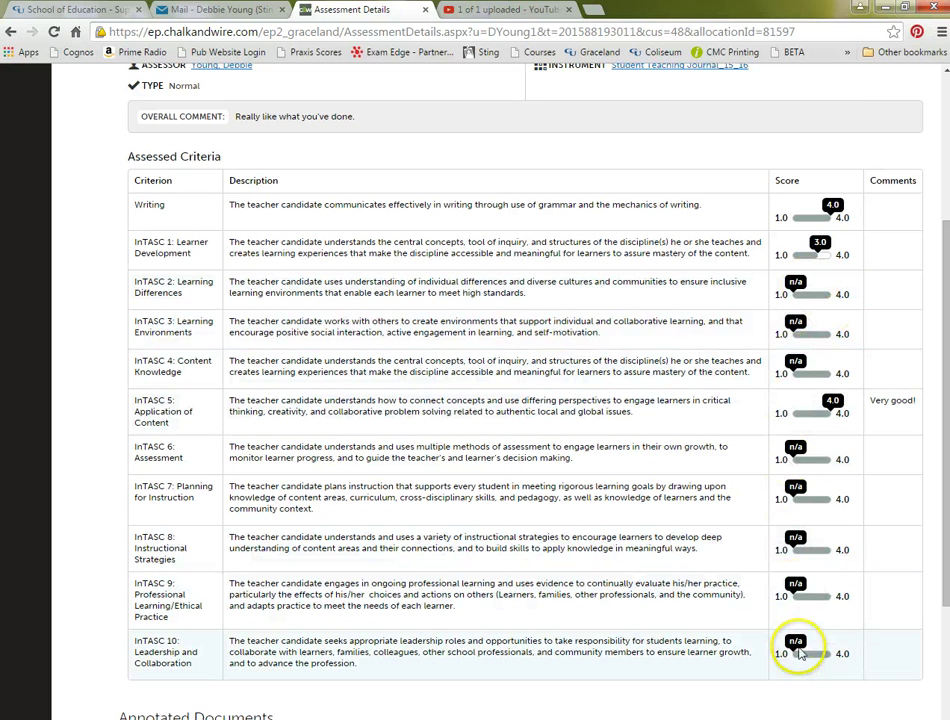
pyautogui.scroll(-4, 710, 589)
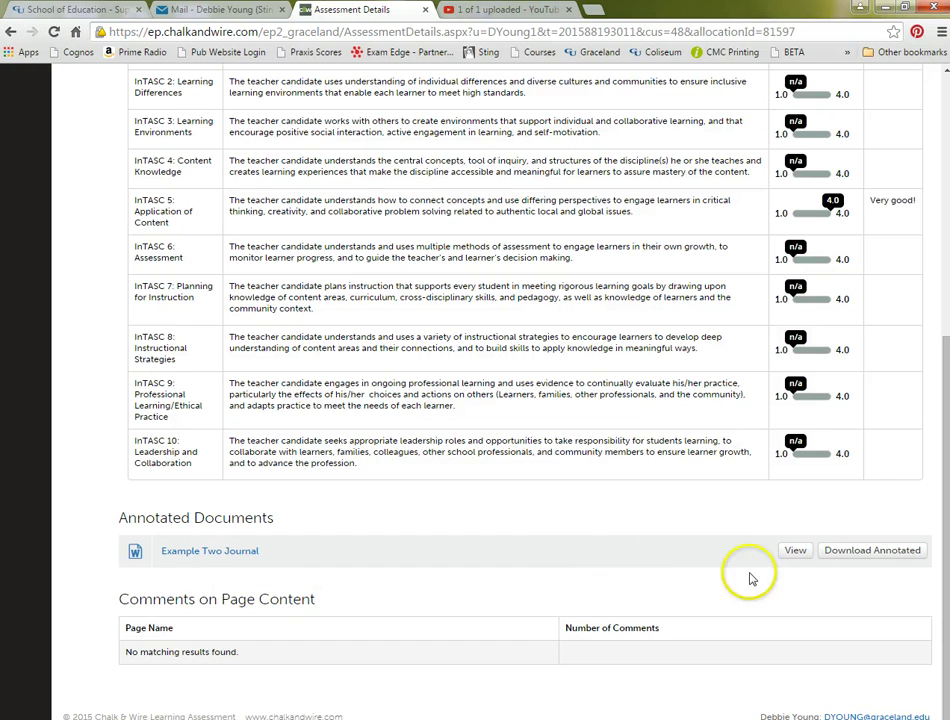
# View the annotated Example Two Journal, read the assessor's annotation on its first page, and close the document.
pyautogui.click(795, 552)
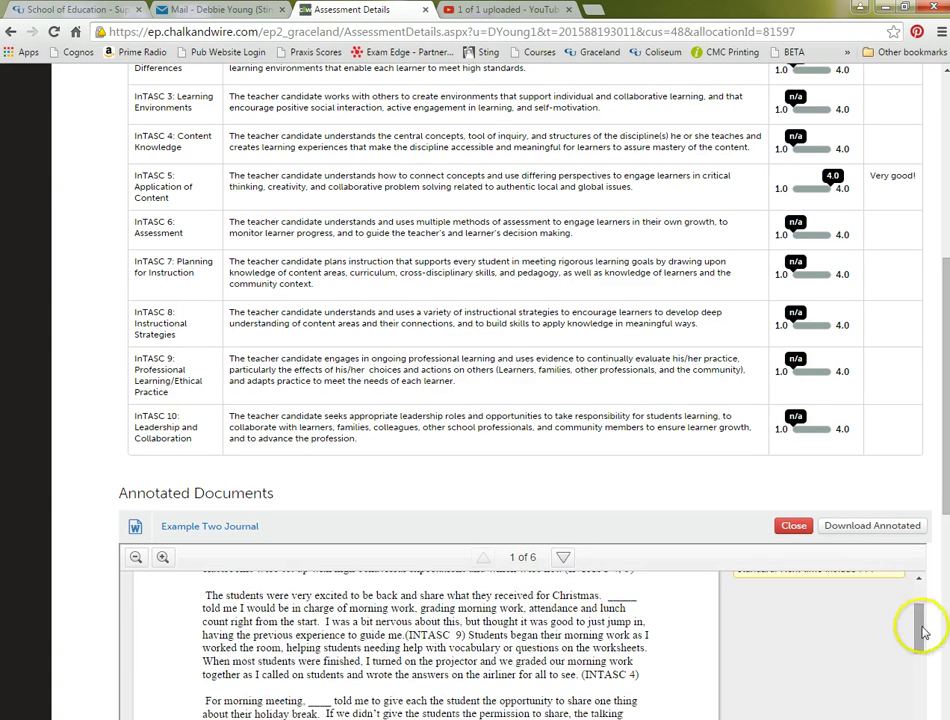
pyautogui.moveTo(918, 632)
pyautogui.mouseDown()
pyautogui.moveTo(918, 662)
pyautogui.moveTo(924, 610)
pyautogui.mouseUp()
pyautogui.moveTo(944, 498); pyautogui.dragTo(944, 575)
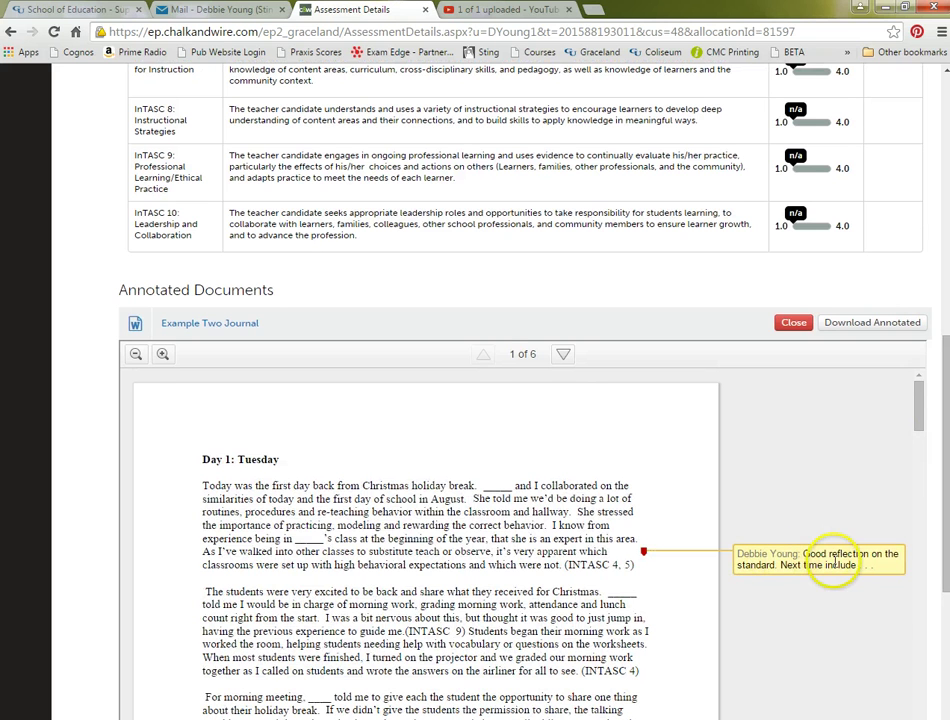
pyautogui.click(793, 322)
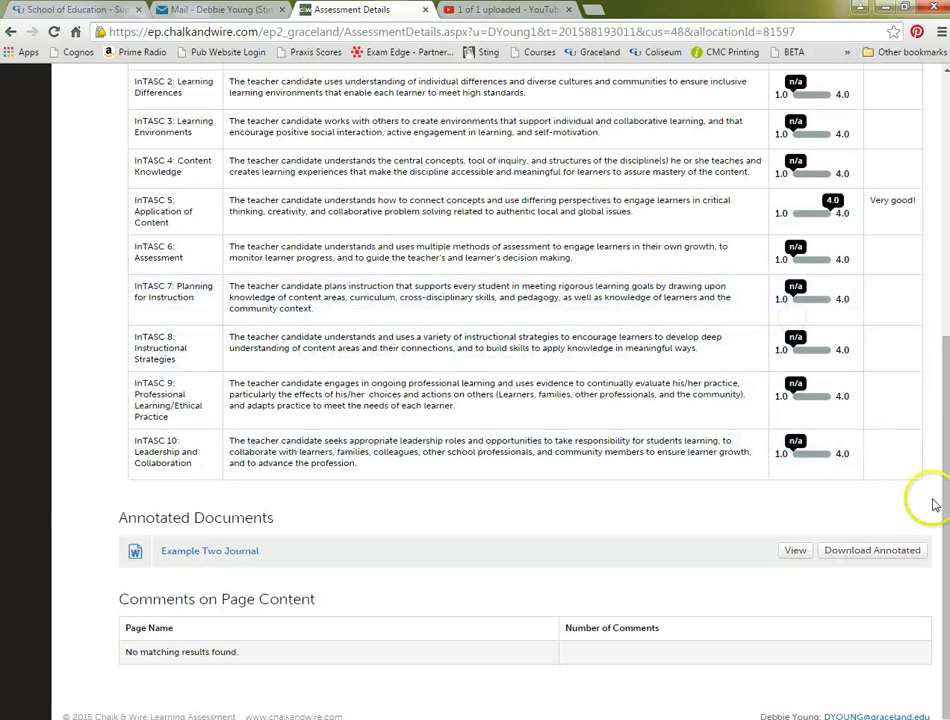
pyautogui.moveTo(945, 537); pyautogui.dragTo(945, 268)
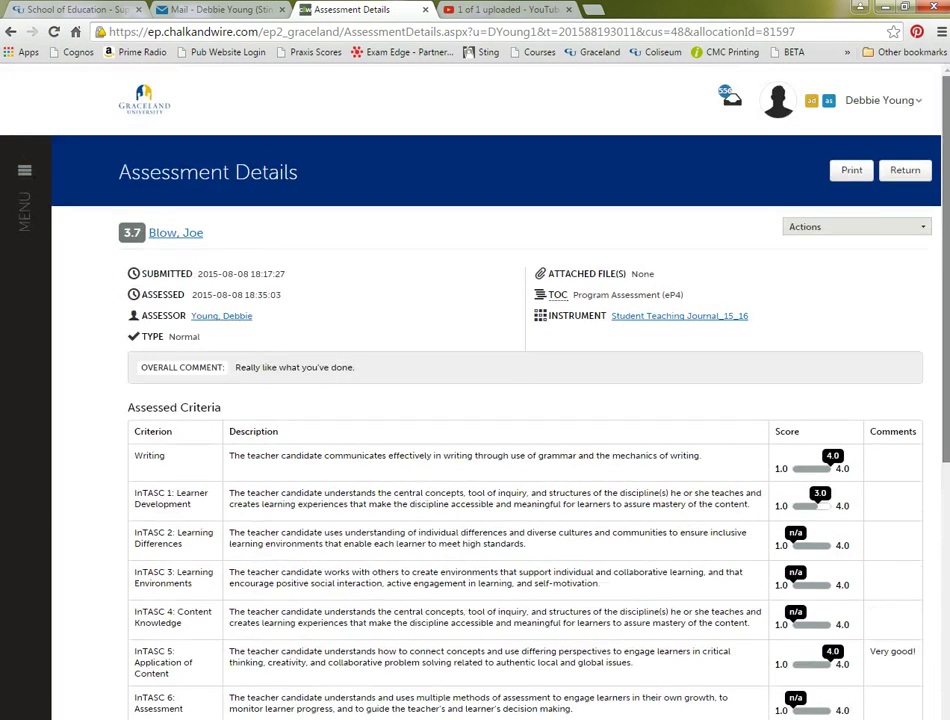